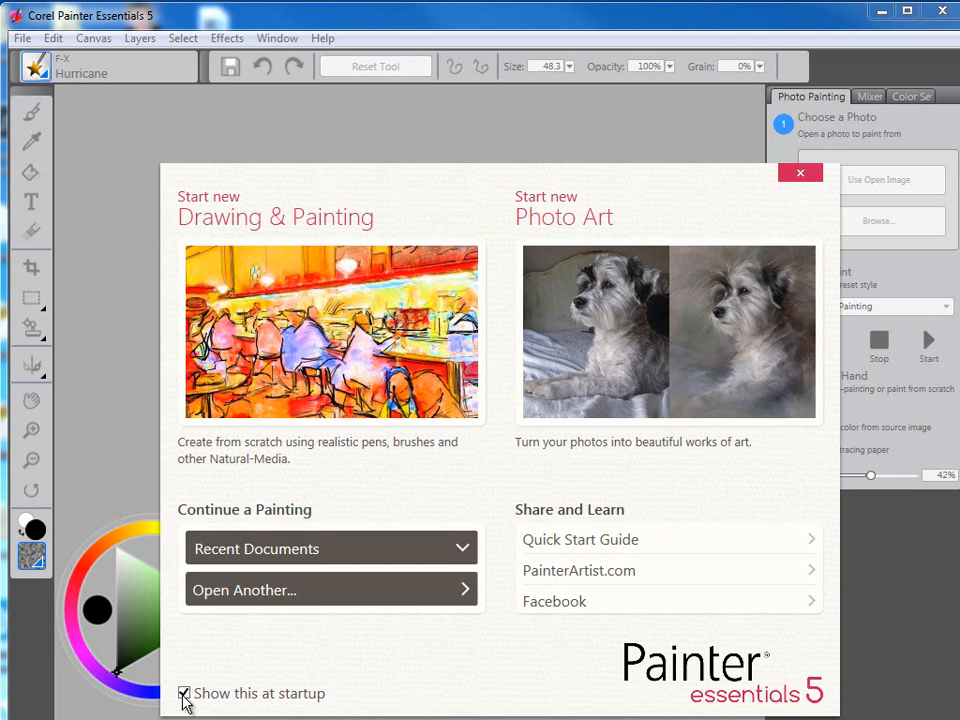
- Dismiss the welcome screen and create a new 10 by 8 inch canvas at 150 pixels per inch in an enlarged document window
click(800, 176)
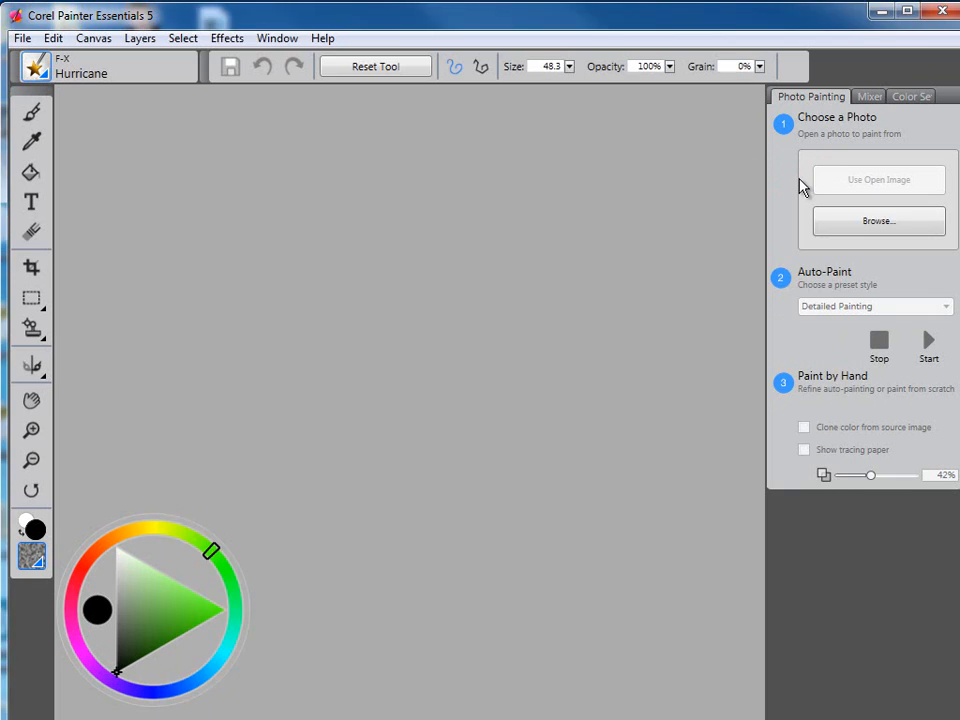
click(22, 40)
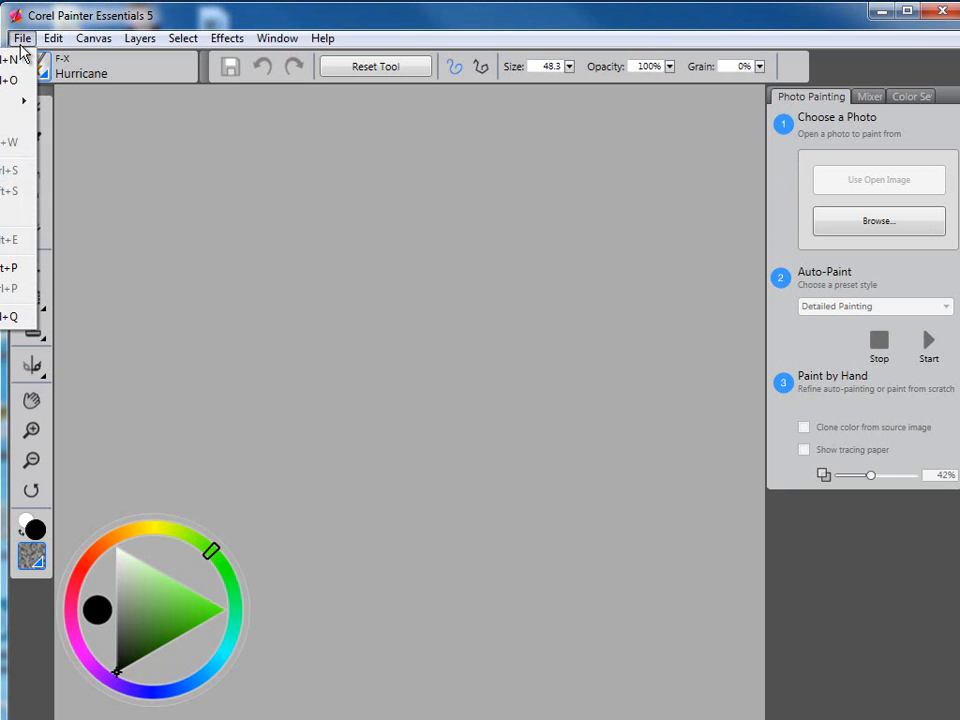
click(18, 59)
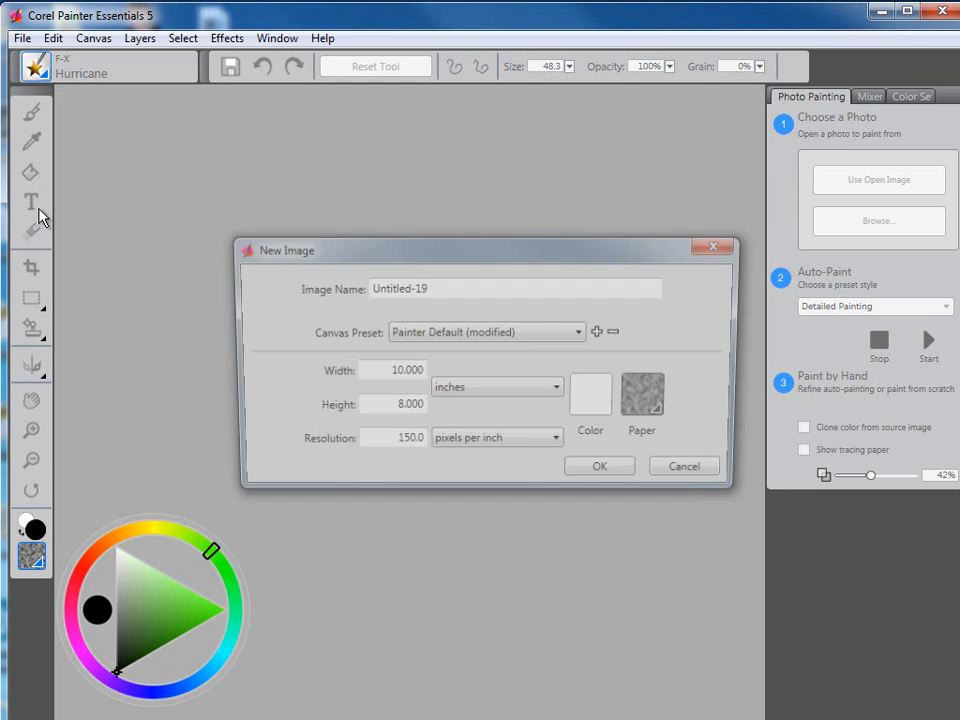
click(607, 474)
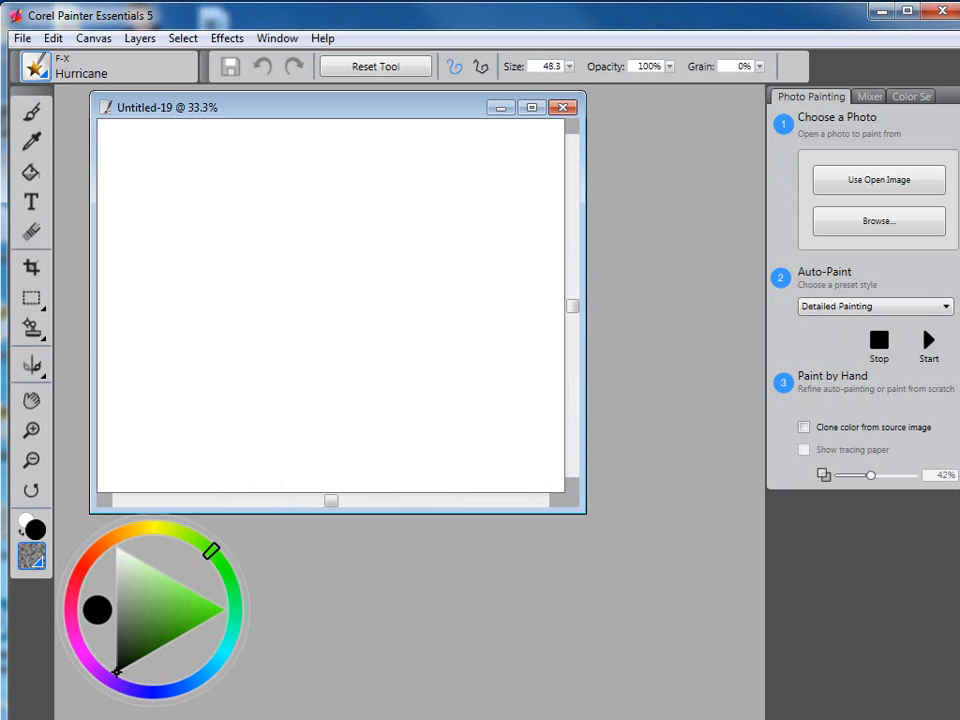
drag(583, 513, 724, 610)
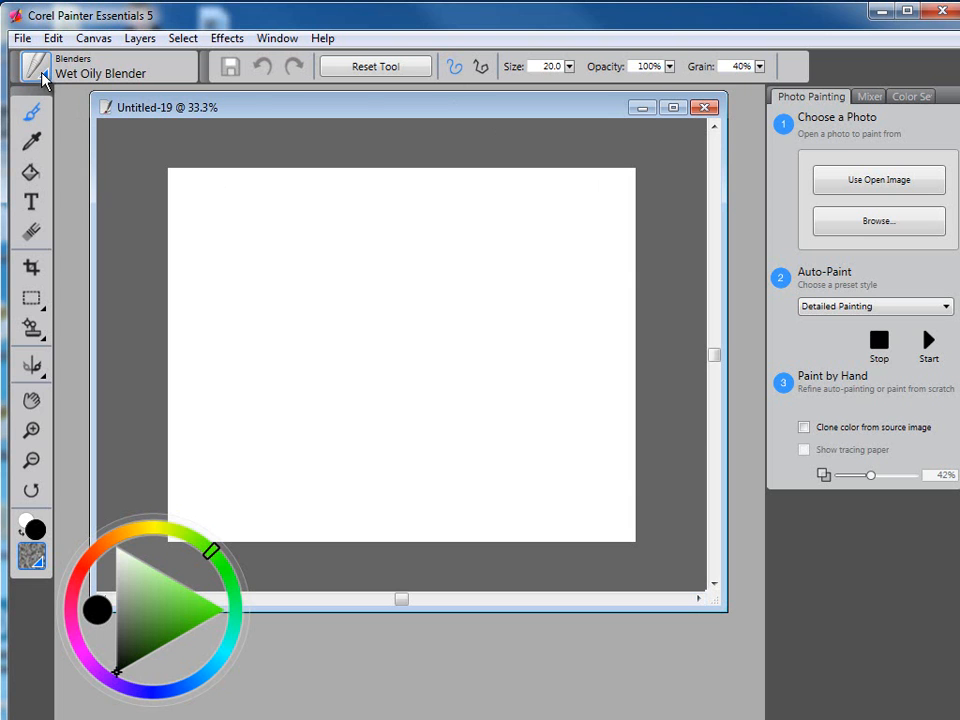
- Choose the Wet Oily Brush from Acrylics & Oils and paint two curved black strokes on the upper right of the canvas
click(44, 80)
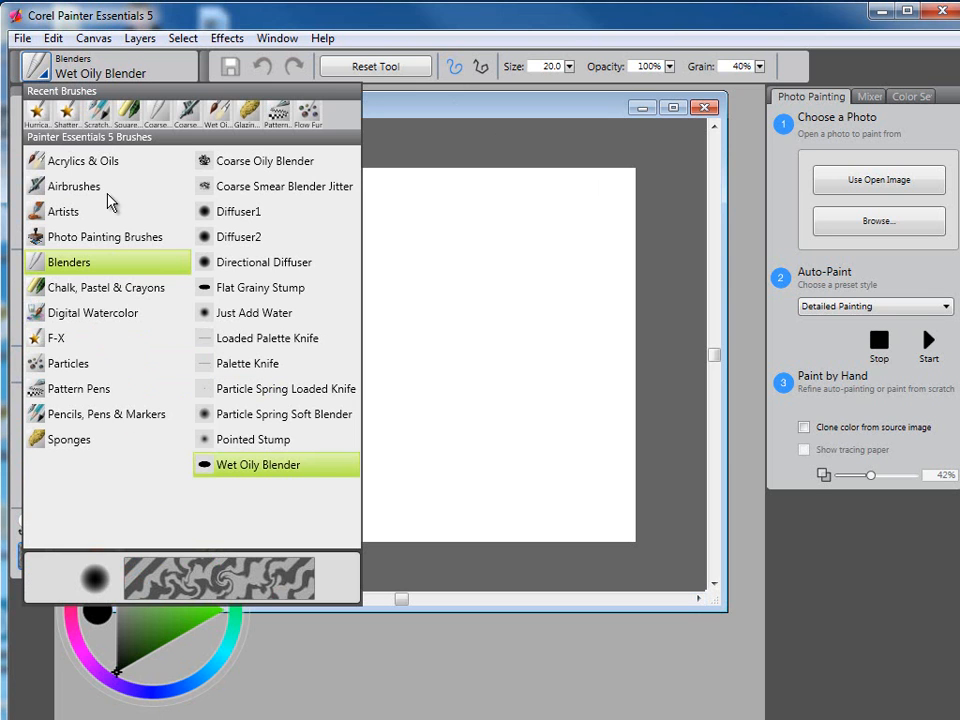
click(115, 166)
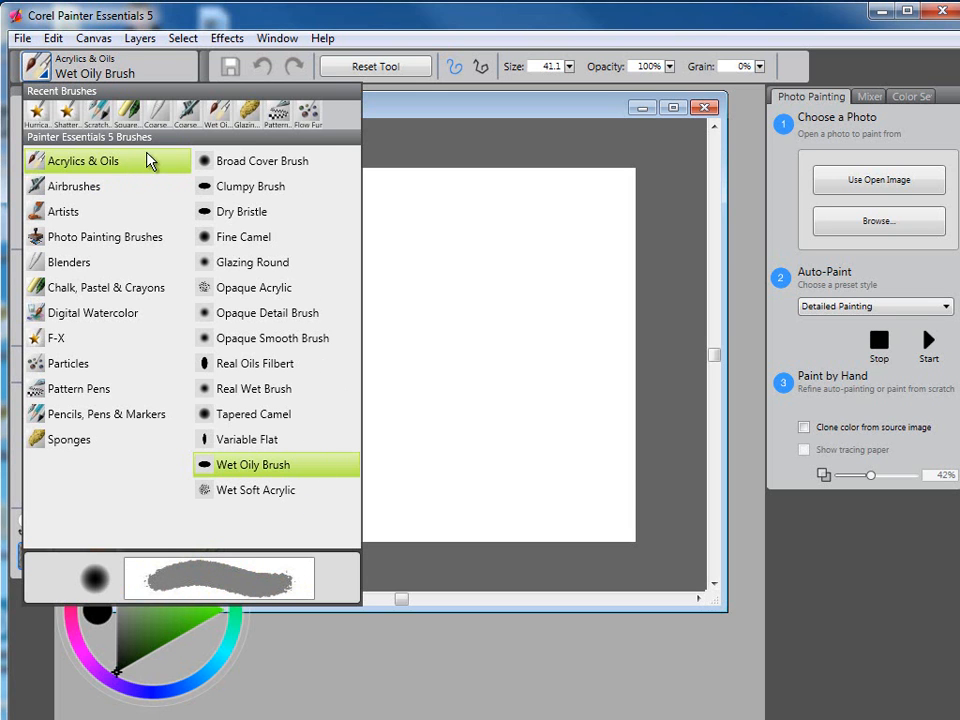
click(296, 170)
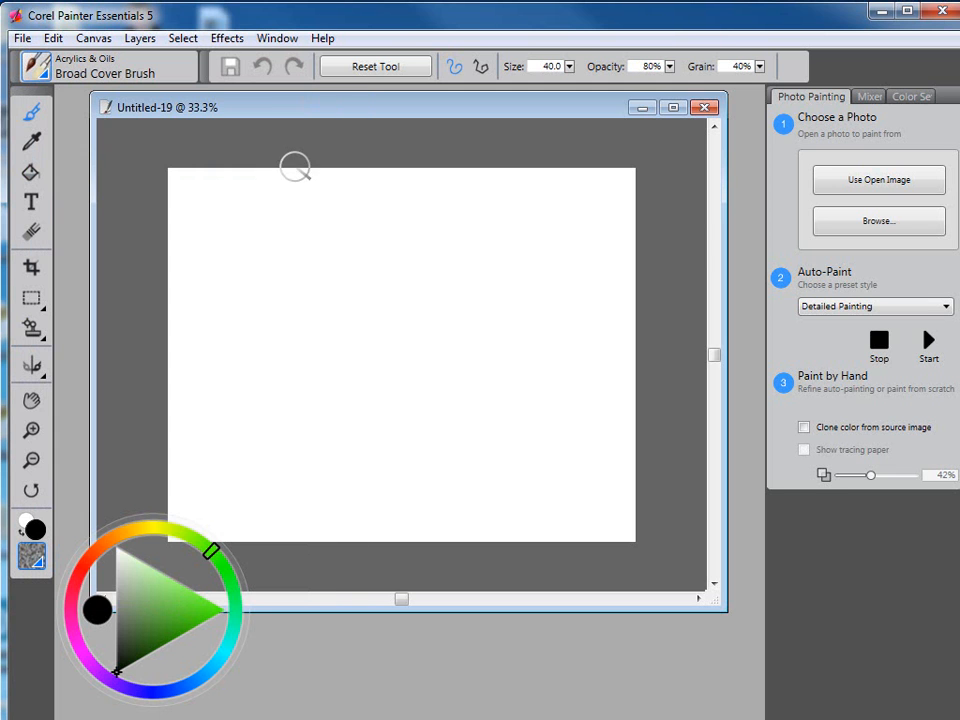
click(38, 68)
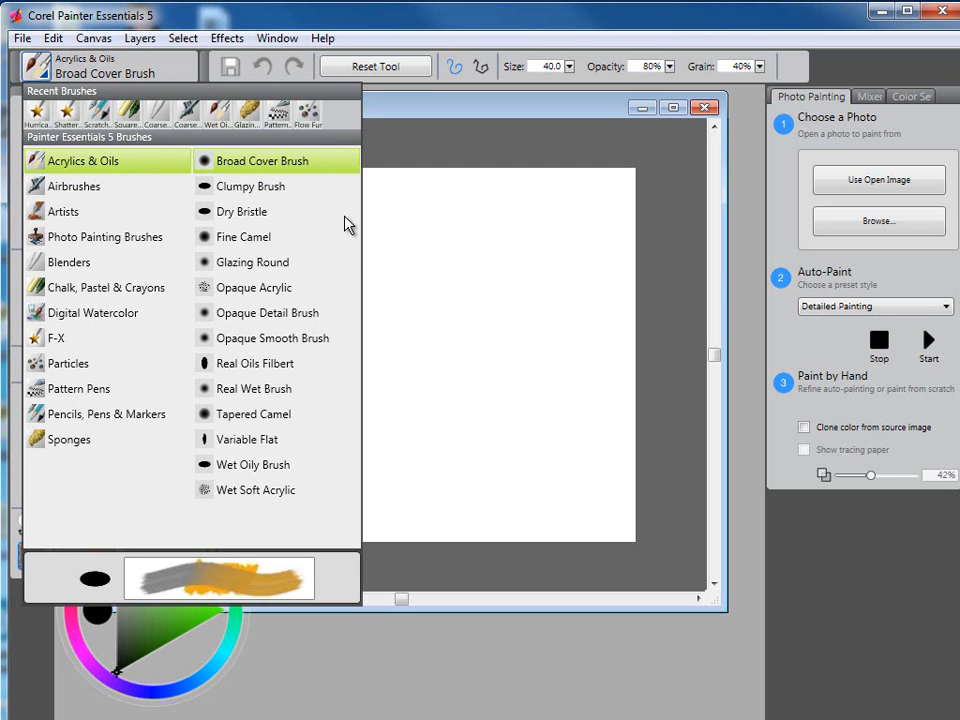
click(284, 475)
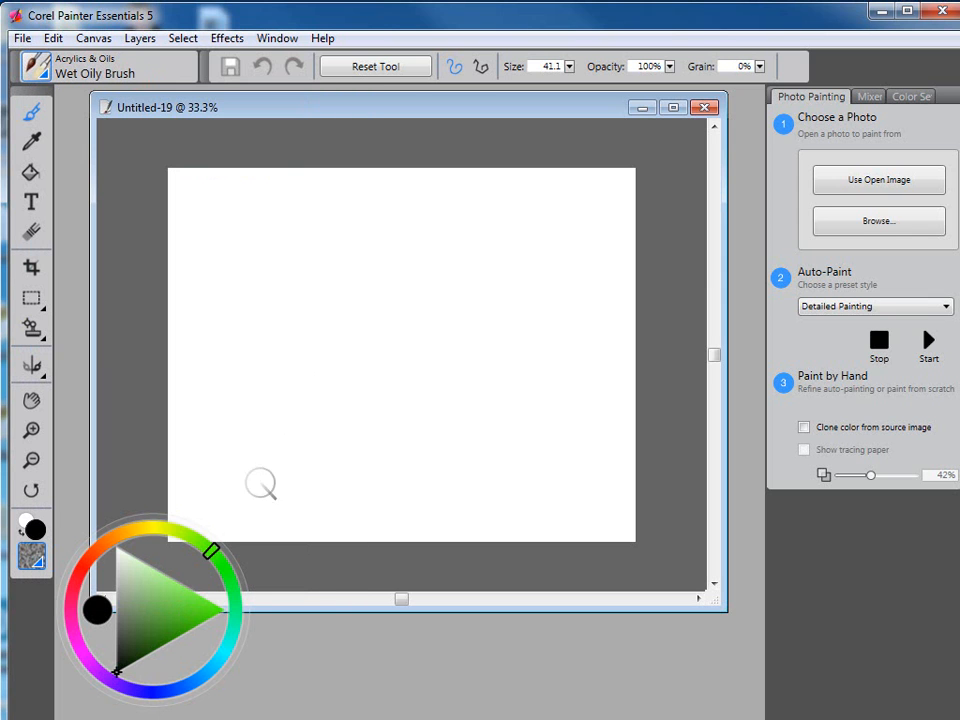
drag(398, 318, 597, 232)
drag(478, 307, 598, 267)
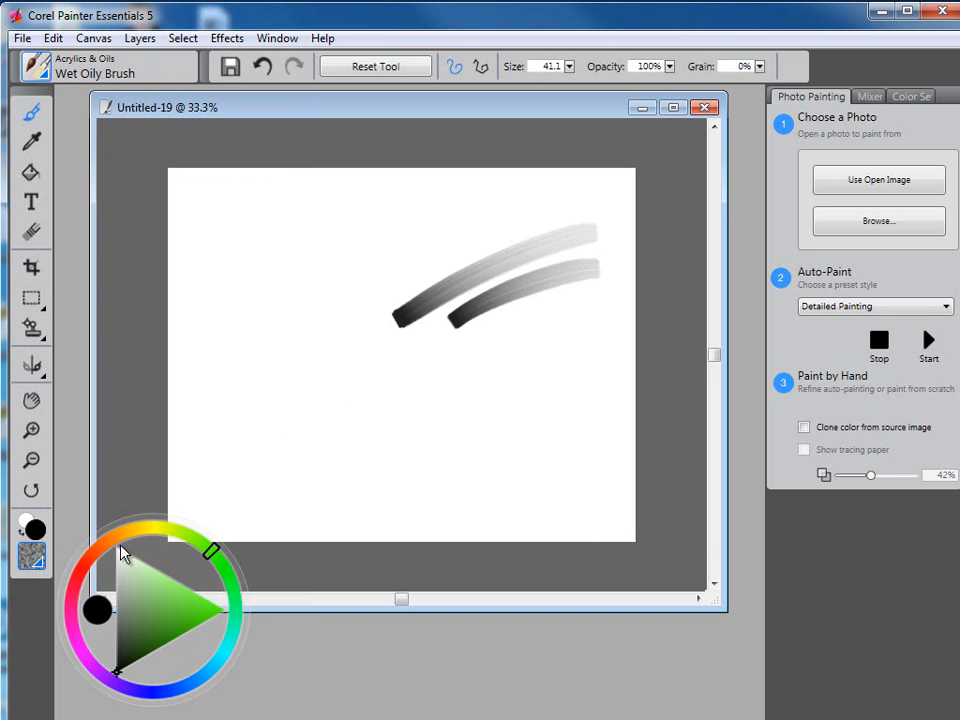
- Set the colour to saturated orange-red and paint five fanned strokes across and below the black ones
click(92, 553)
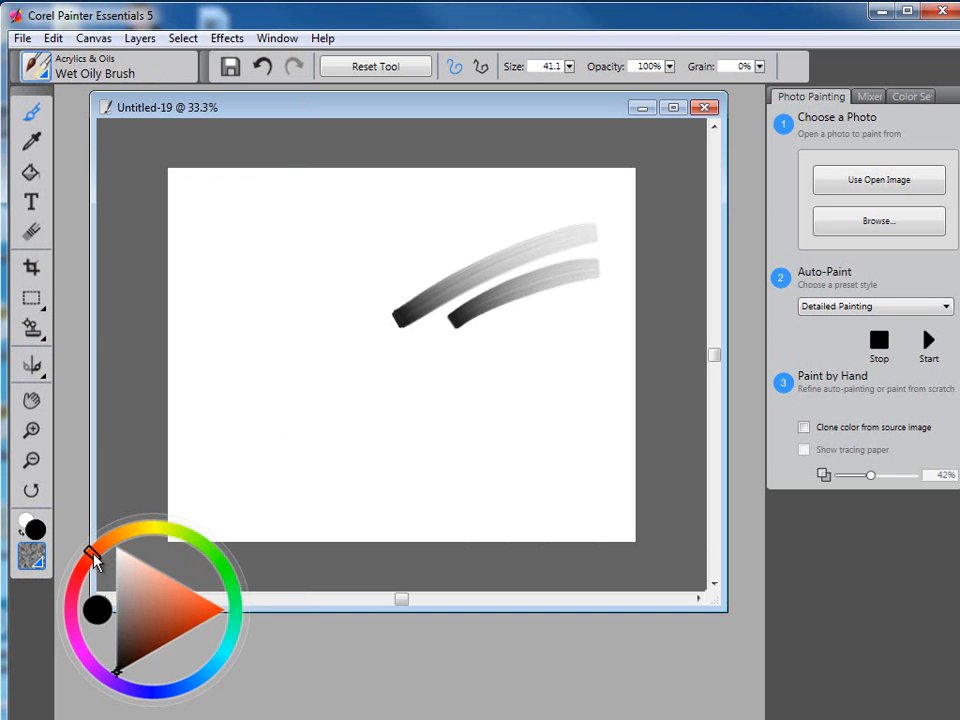
drag(90, 566, 90, 565)
mouse_move(145, 640)
mouse_down()
mouse_move(189, 613)
mouse_move(213, 613)
mouse_up()
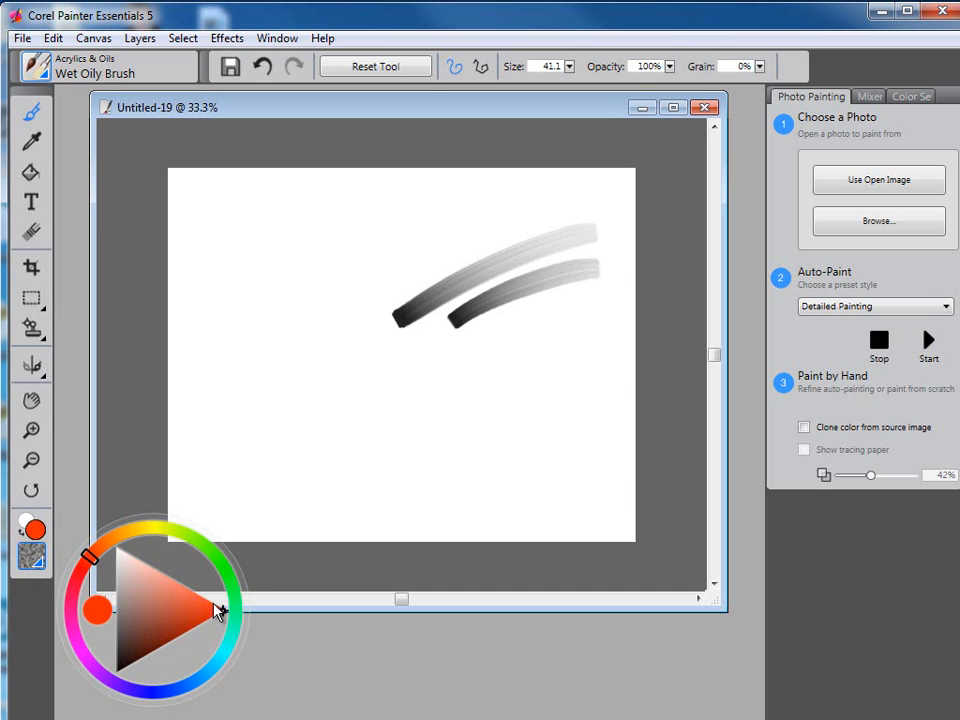
mouse_move(420, 388)
mouse_down()
mouse_move(535, 302)
mouse_move(427, 382)
mouse_move(516, 223)
mouse_up()
drag(464, 348, 561, 241)
drag(474, 340, 588, 271)
drag(492, 341, 590, 300)
drag(532, 328, 602, 313)
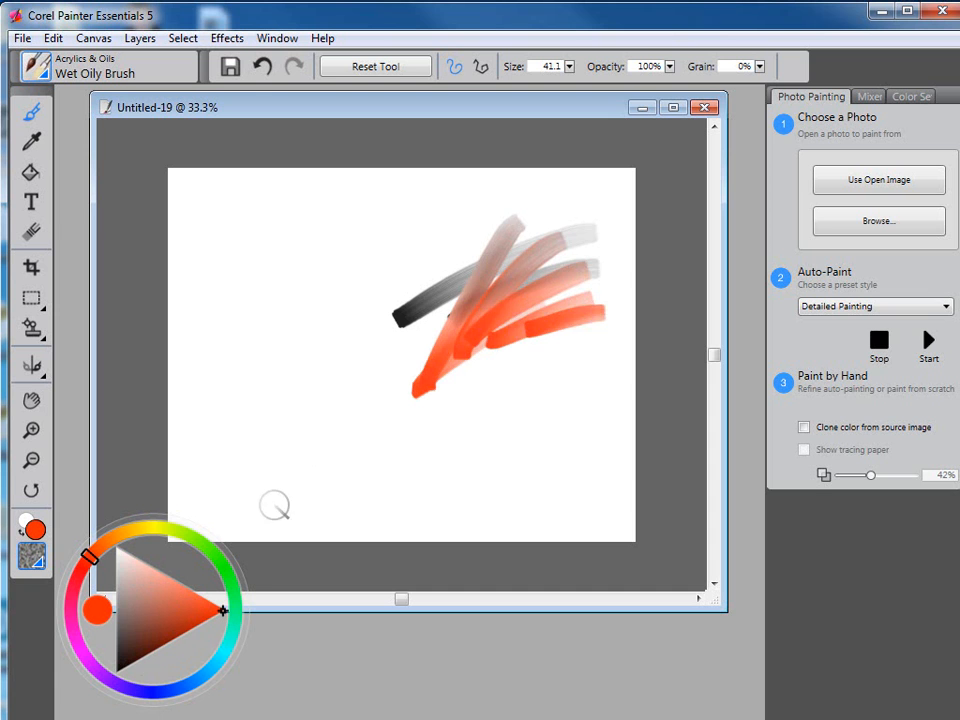
- Set the colour to saturated blue and paint overlapping strokes over the lower part of the orange-red ones
click(147, 691)
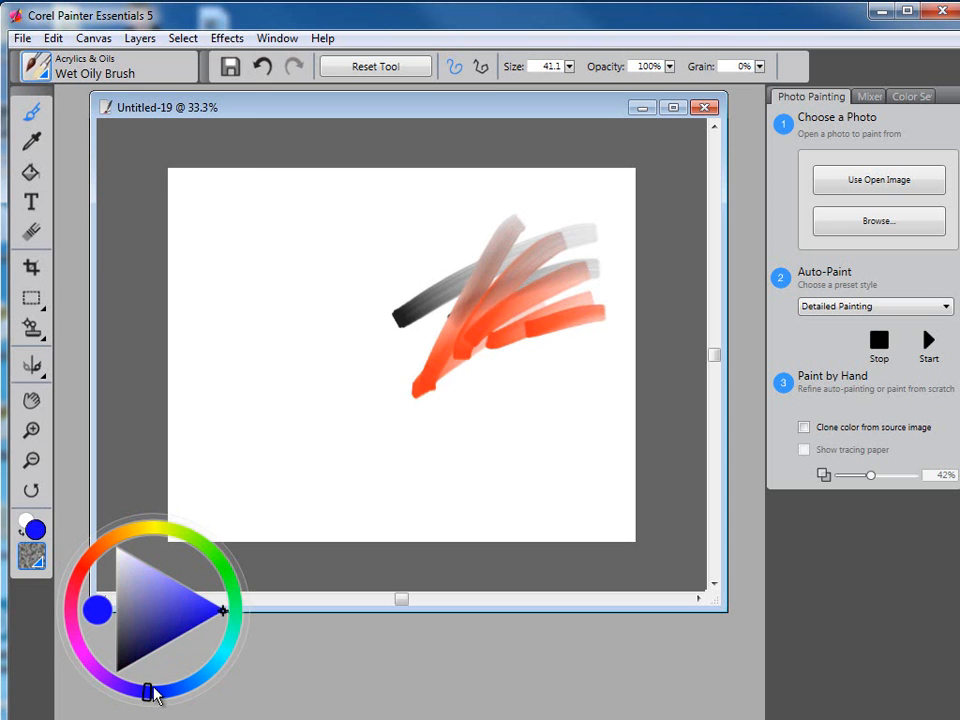
drag(162, 694, 166, 692)
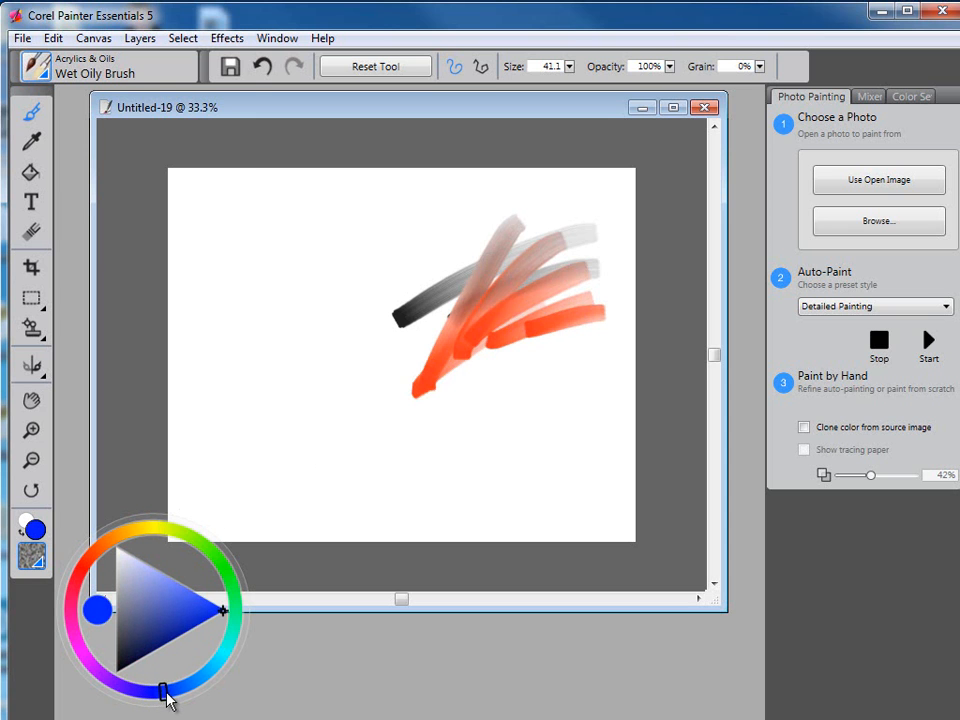
click(196, 604)
drag(196, 604, 222, 608)
mouse_move(465, 362)
mouse_down()
mouse_move(489, 301)
mouse_move(523, 291)
mouse_move(464, 397)
mouse_move(570, 335)
mouse_up()
- Choose the Coarse Spray Jitter airbrush and spray a large orange-red arc down the left half of the canvas
click(40, 72)
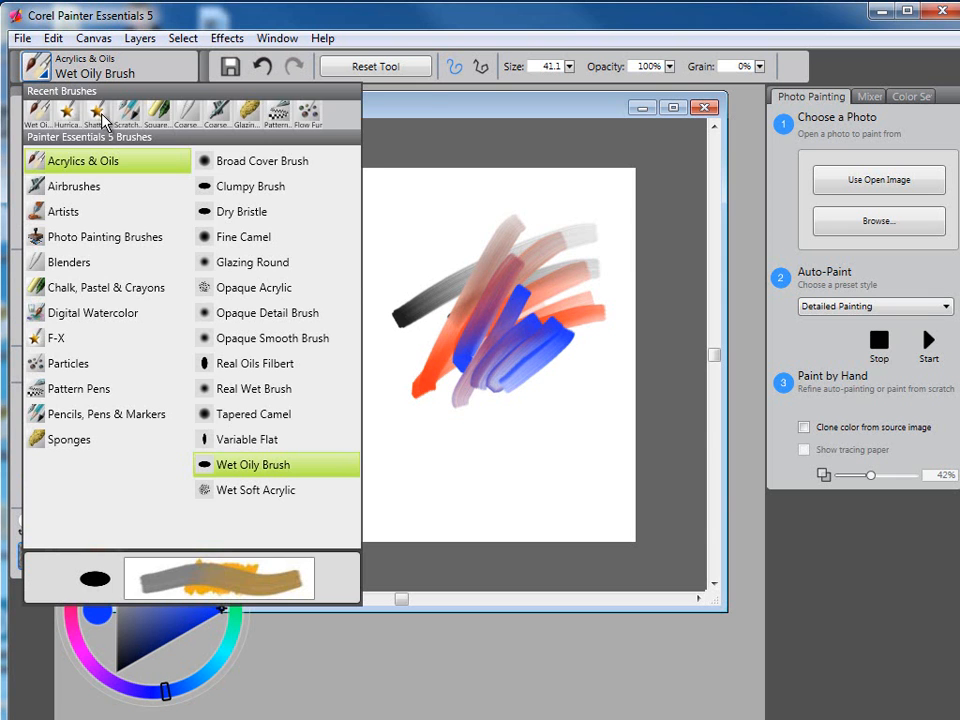
click(91, 189)
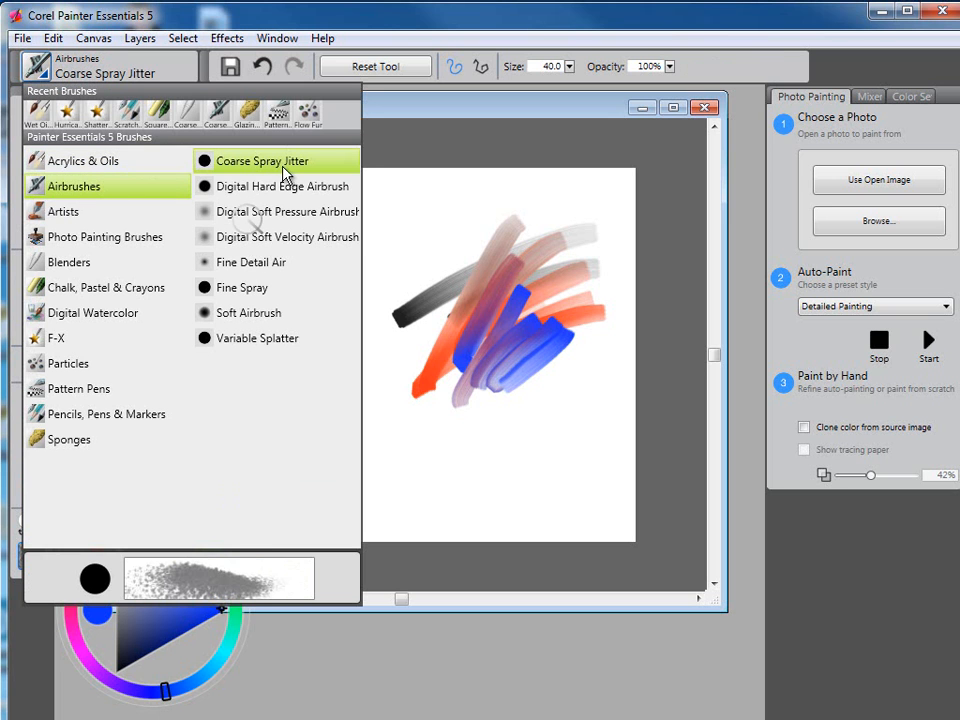
click(291, 163)
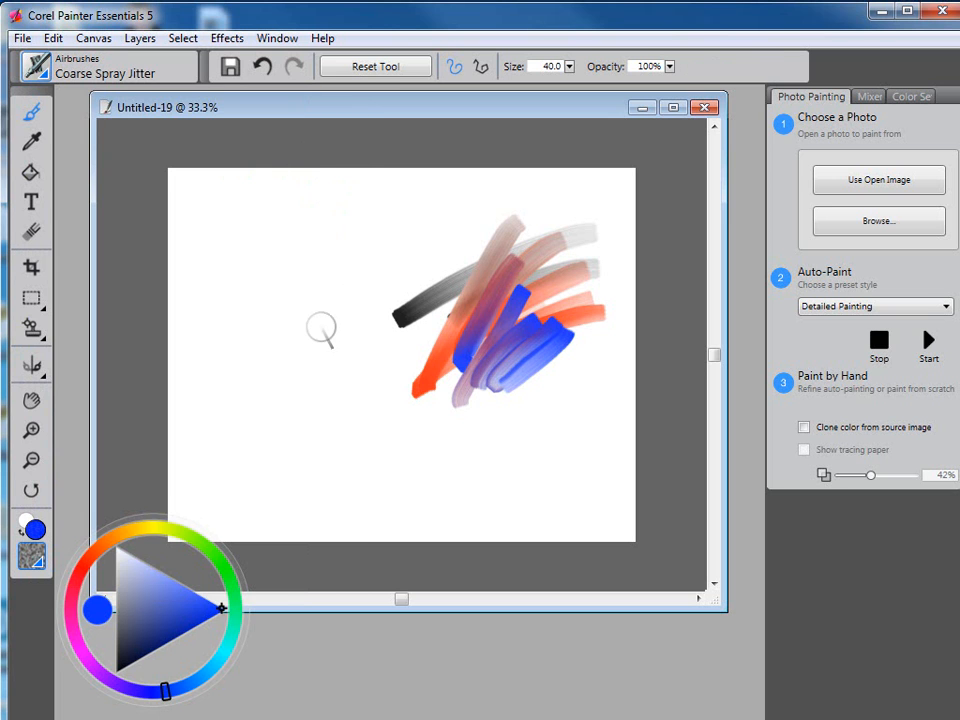
click(91, 556)
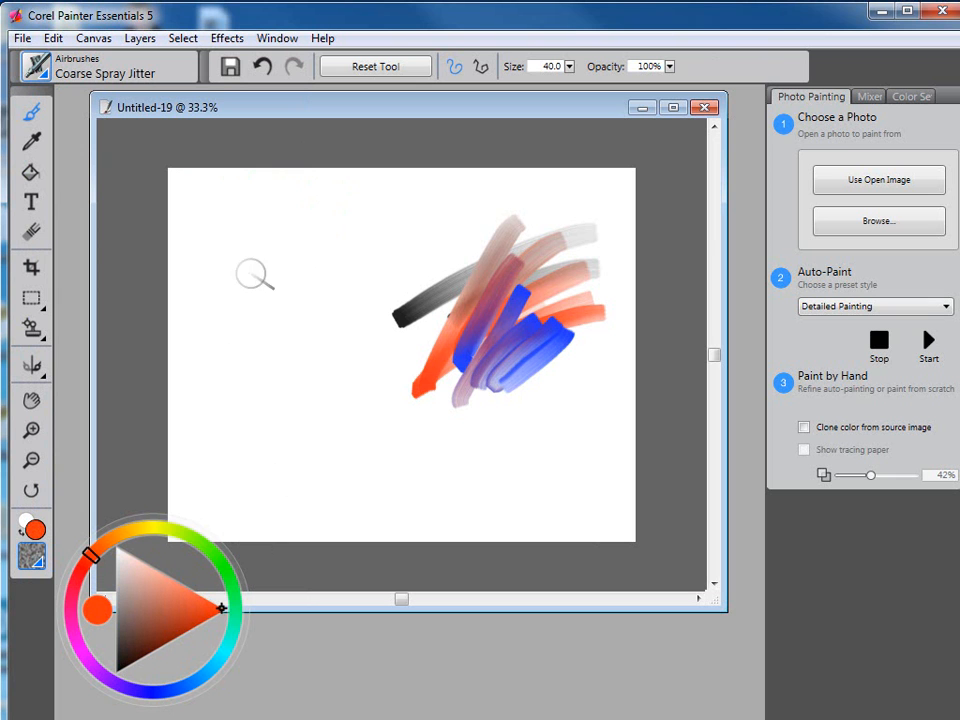
mouse_move(231, 347)
mouse_down()
mouse_move(281, 255)
mouse_move(230, 338)
mouse_move(256, 294)
mouse_move(347, 216)
mouse_move(419, 207)
mouse_move(376, 209)
mouse_move(229, 310)
mouse_move(231, 362)
mouse_move(256, 438)
mouse_move(298, 483)
mouse_move(355, 507)
mouse_up()
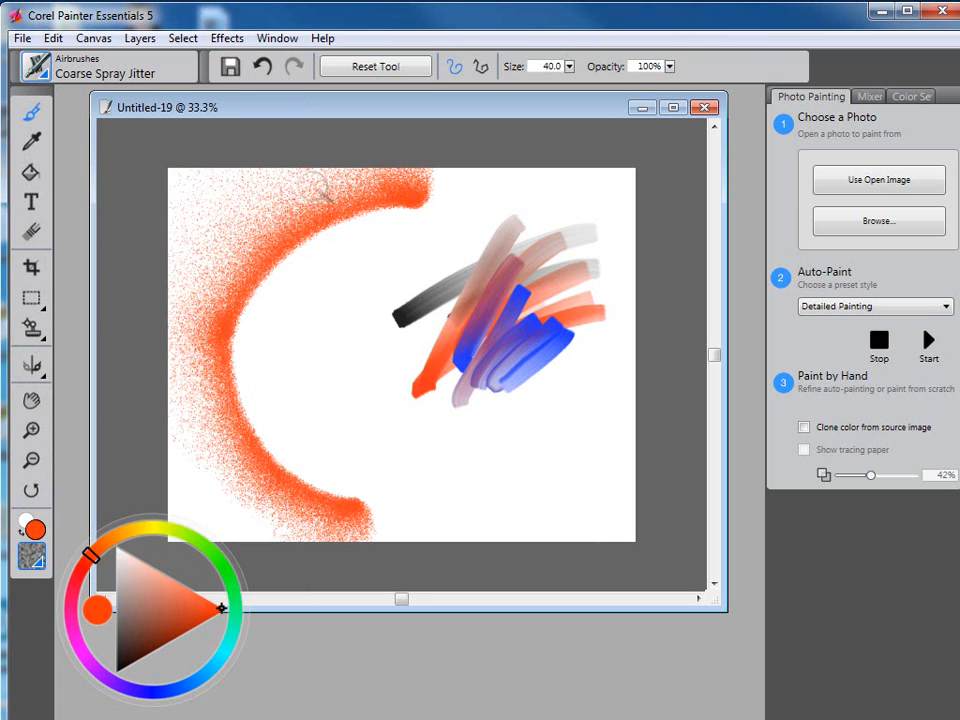
- Spray three short orange-red curves around the large arc and a blue arc across the canvas's upper-left corner
drag(345, 232, 388, 237)
mouse_move(304, 313)
mouse_down()
mouse_move(291, 347)
mouse_move(311, 315)
mouse_move(345, 295)
mouse_up()
drag(425, 183, 504, 214)
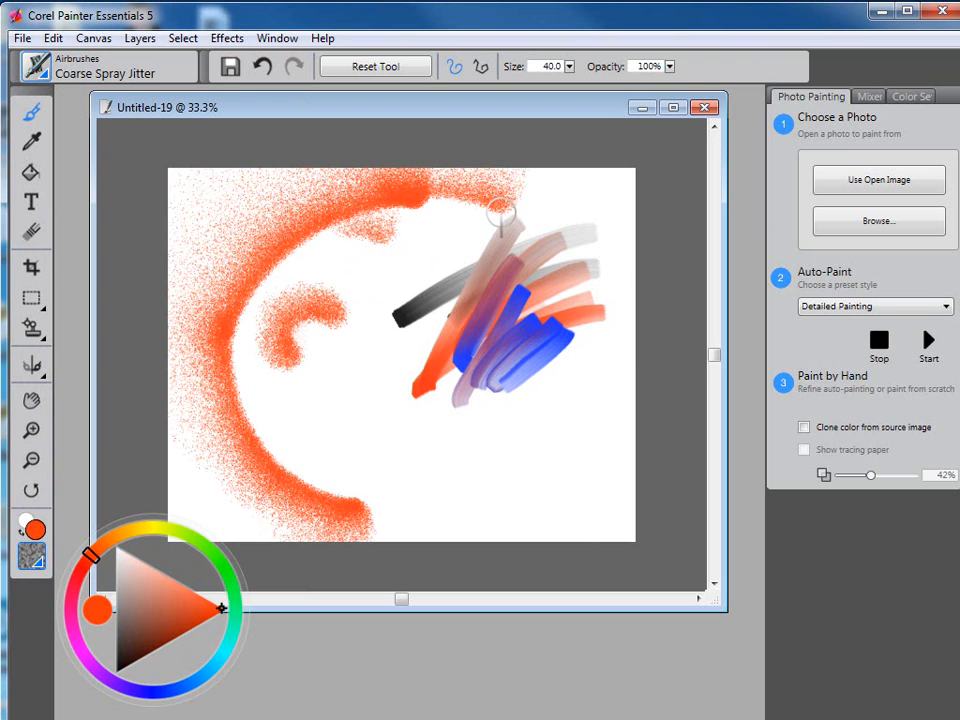
click(155, 691)
mouse_move(178, 334)
mouse_down()
mouse_move(210, 262)
mouse_move(285, 200)
mouse_move(345, 178)
mouse_up()
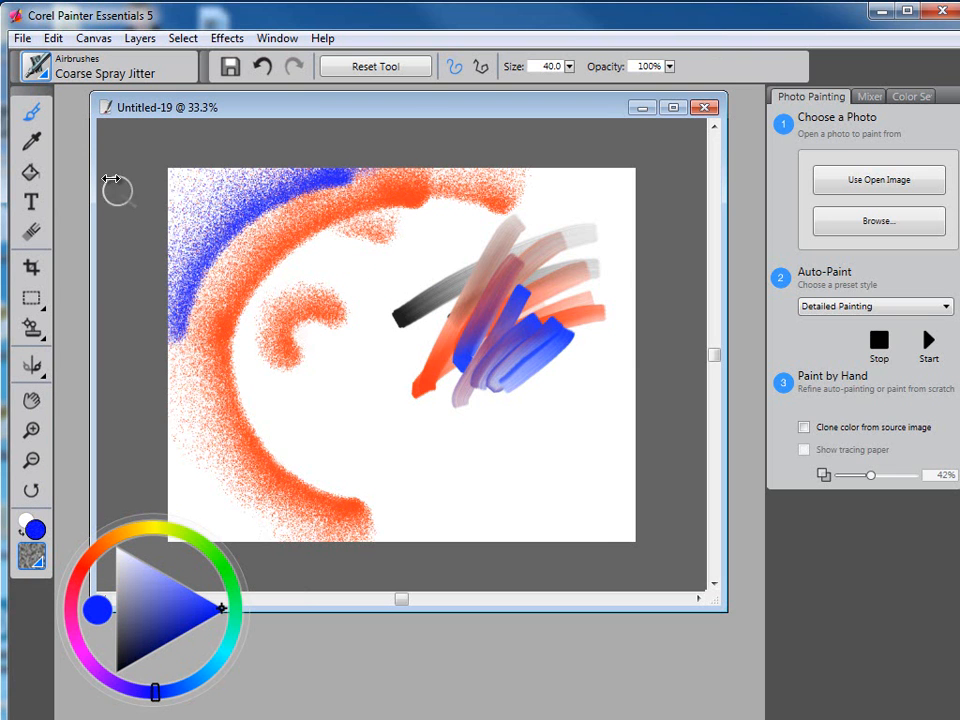
- Choose the Coarse Oily Blender from Blenders and smear the orange-red spray at the canvas's upper edge toward the painted strokes
click(42, 66)
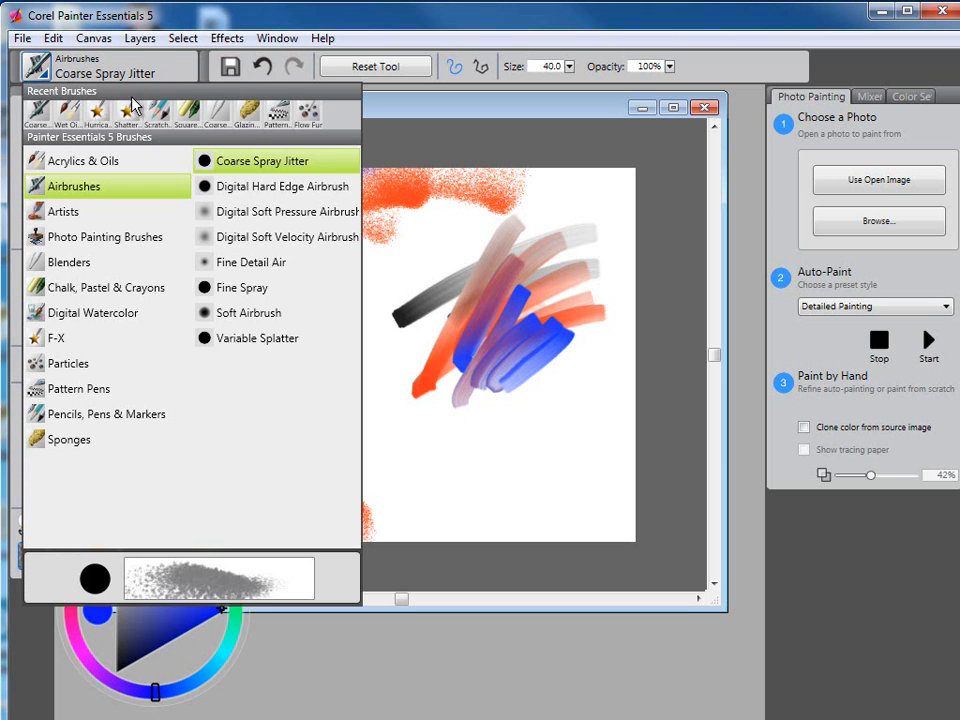
click(71, 214)
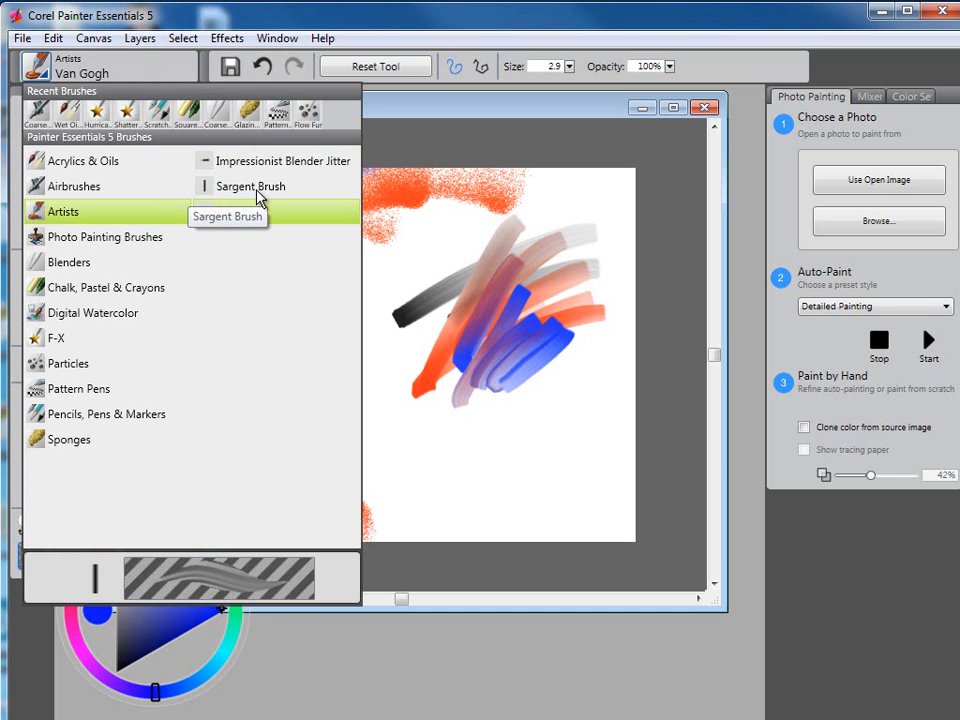
click(130, 239)
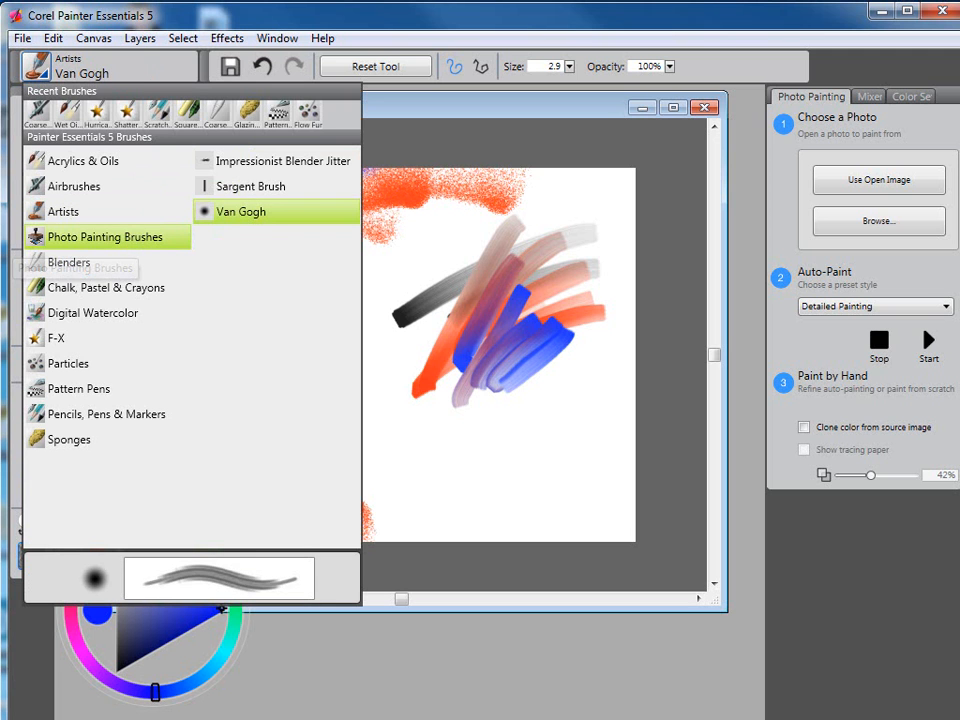
click(75, 265)
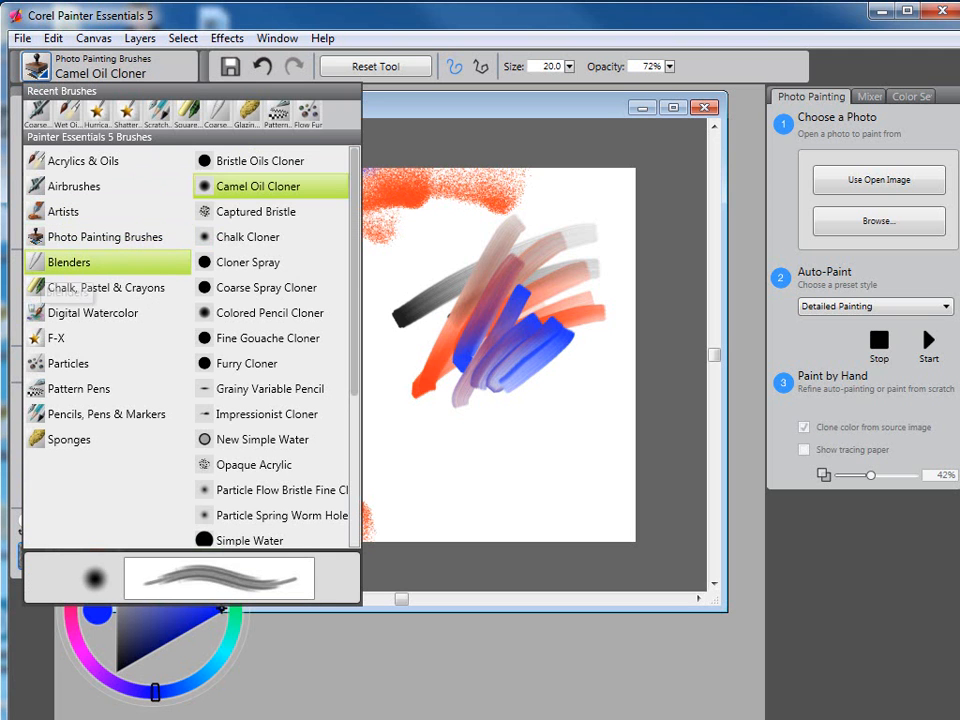
mouse_move(510, 198)
mouse_down()
mouse_move(497, 237)
mouse_move(507, 201)
mouse_move(470, 228)
mouse_move(466, 205)
mouse_move(428, 214)
mouse_up()
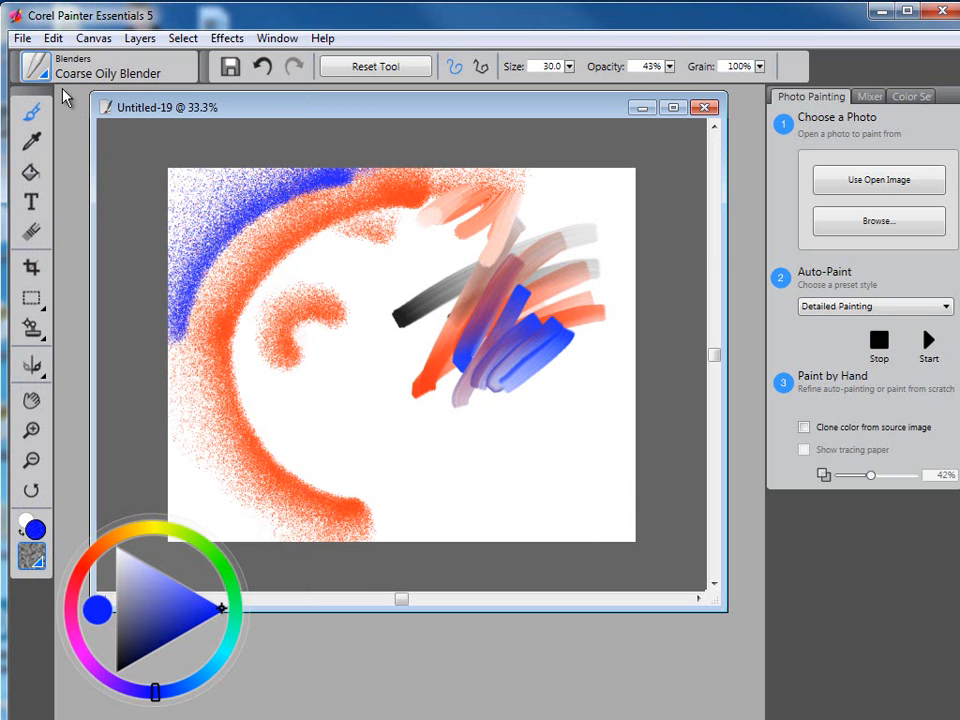
- Choose Square Chalk from Chalk, Pastel & Crayons and draw a short diagonal blue line near the canvas centre
click(45, 78)
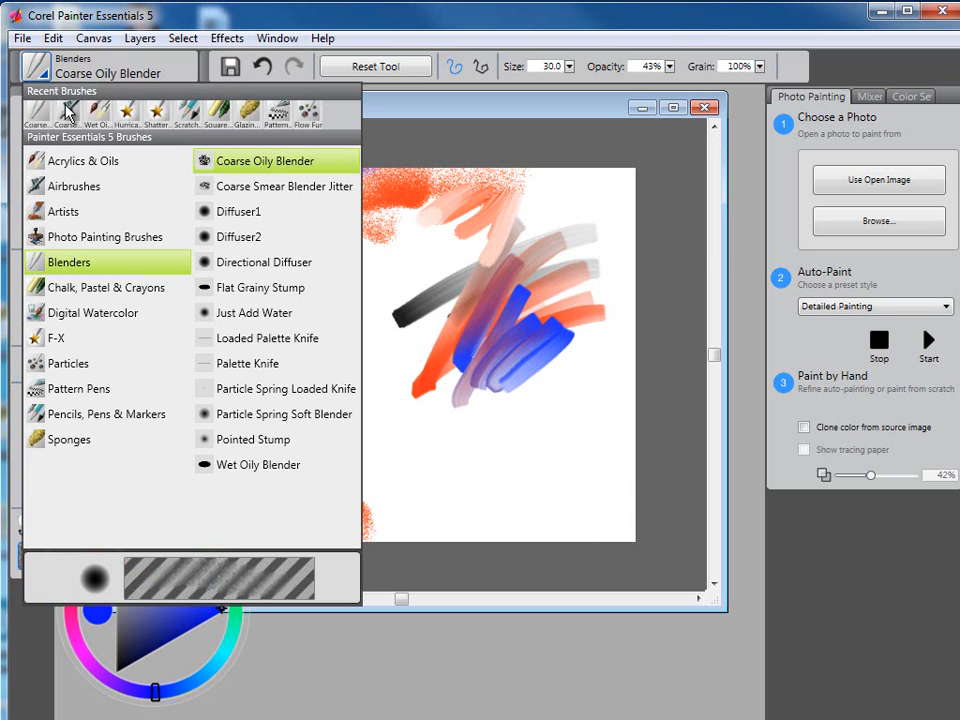
click(122, 290)
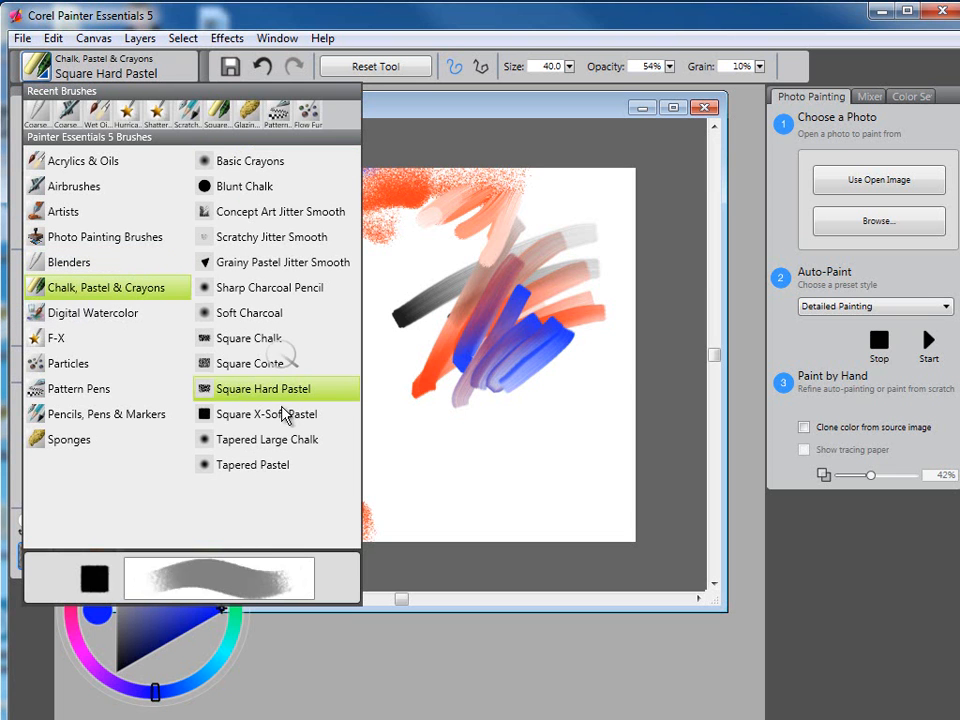
click(243, 345)
drag(336, 408, 394, 377)
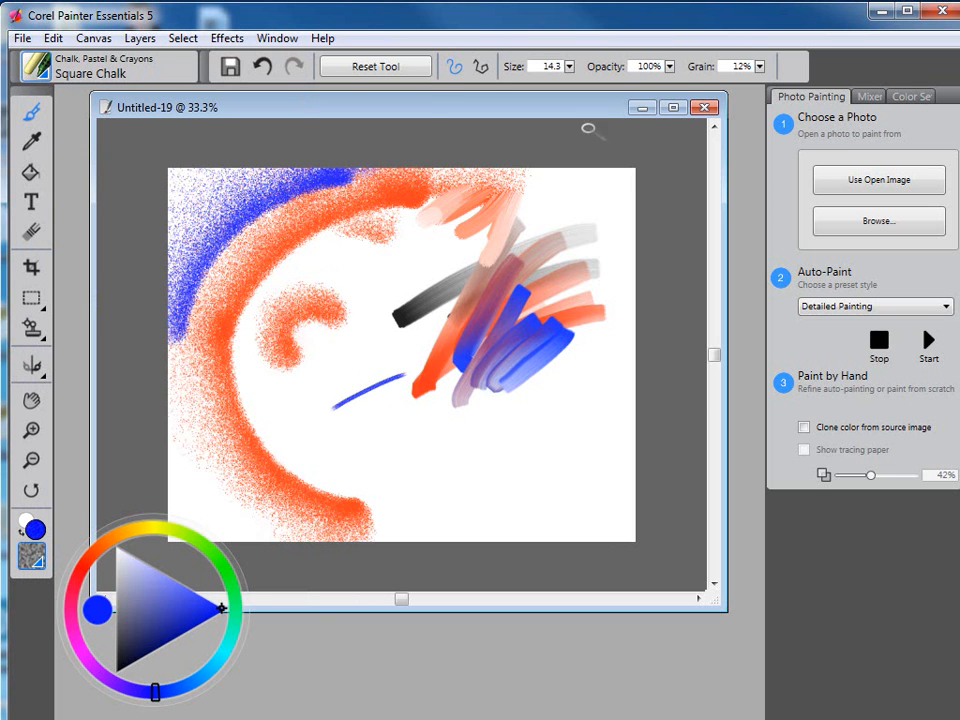
- Show the Navigator and draw a second diagonal blue chalk line just above the first one
click(277, 38)
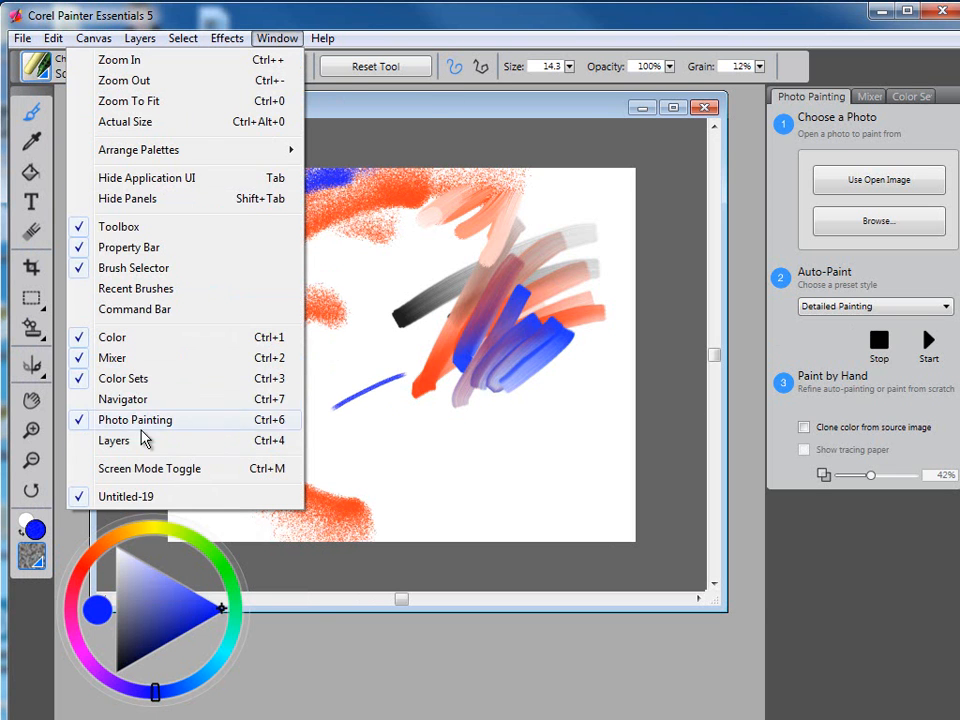
click(139, 399)
click(806, 613)
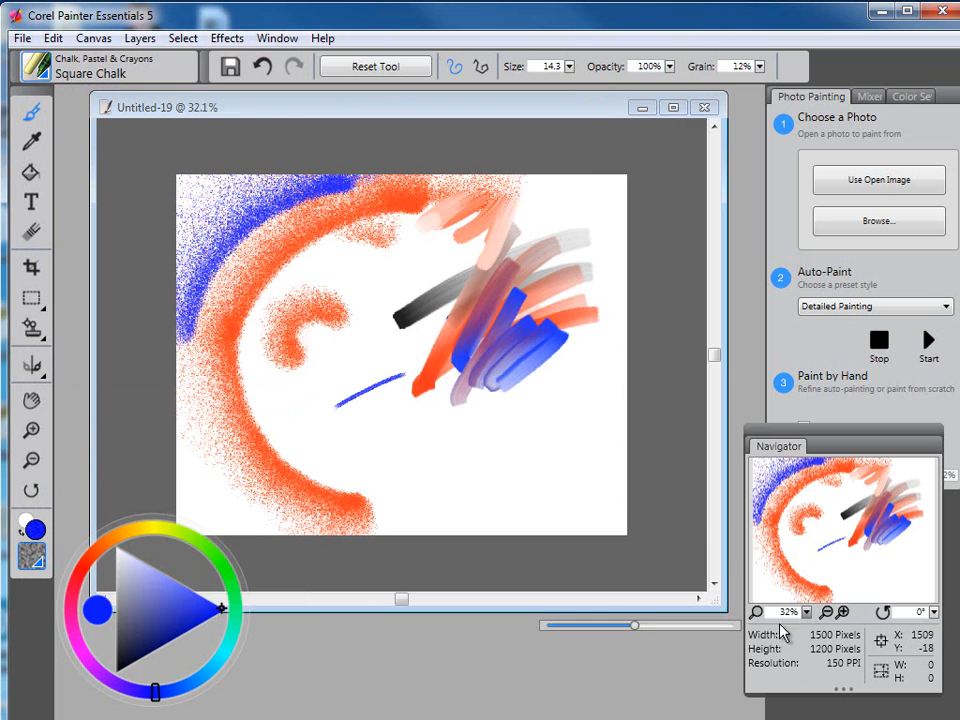
drag(636, 626, 648, 626)
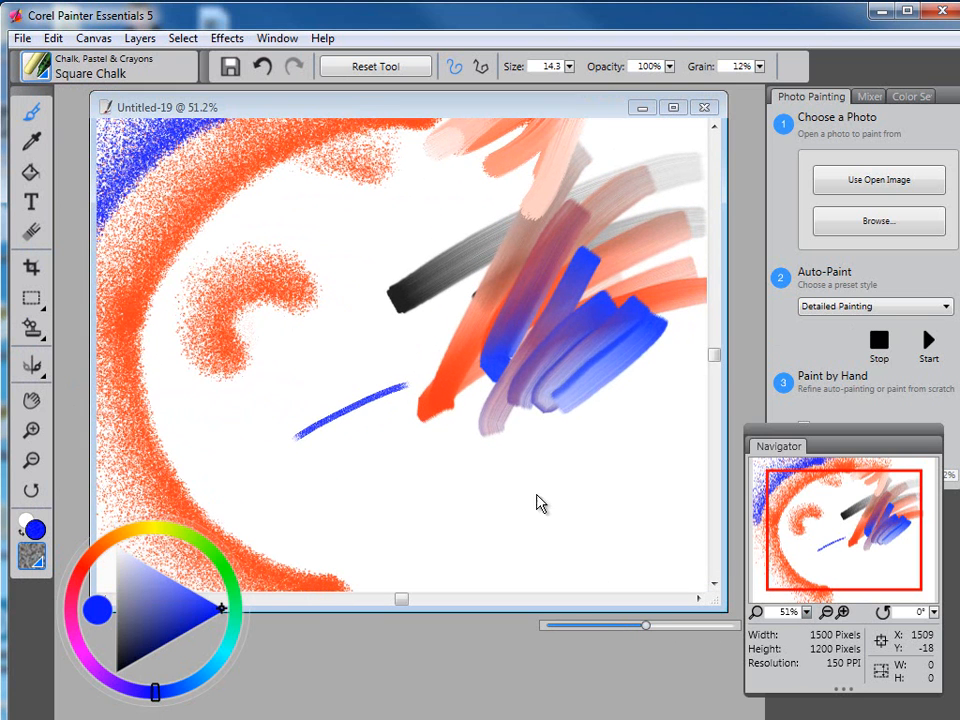
drag(294, 382, 404, 330)
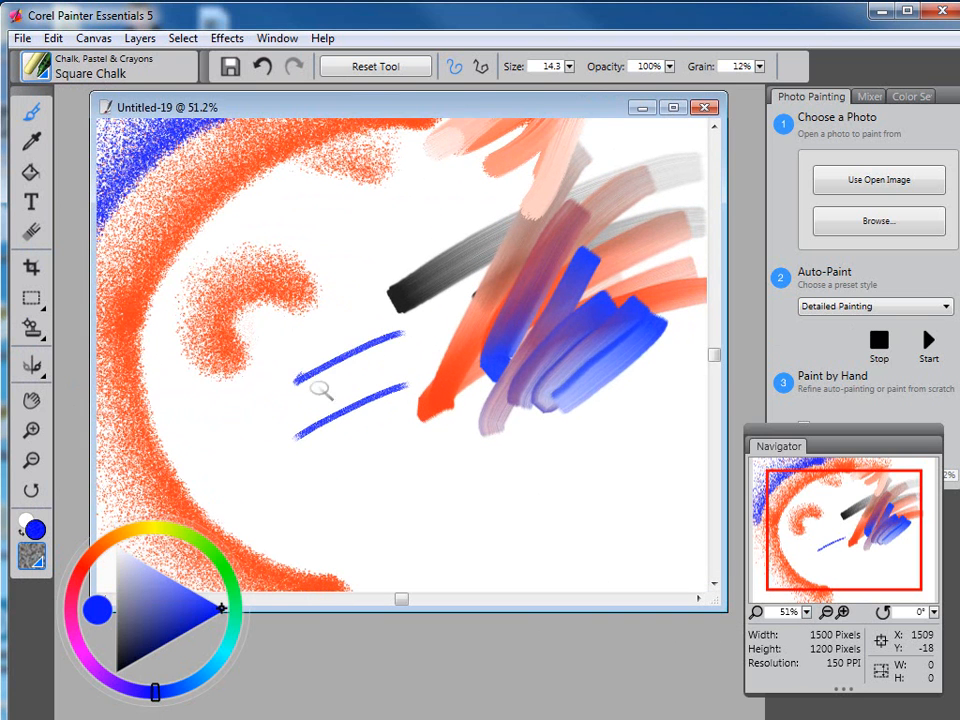
- Draw another thin blue chalk line, then set the brush size to 61.6 and paint two thick diagonal strokes below the thin lines
drag(324, 380, 400, 339)
click(569, 67)
drag(391, 79, 414, 80)
drag(298, 487, 412, 421)
drag(322, 503, 455, 434)
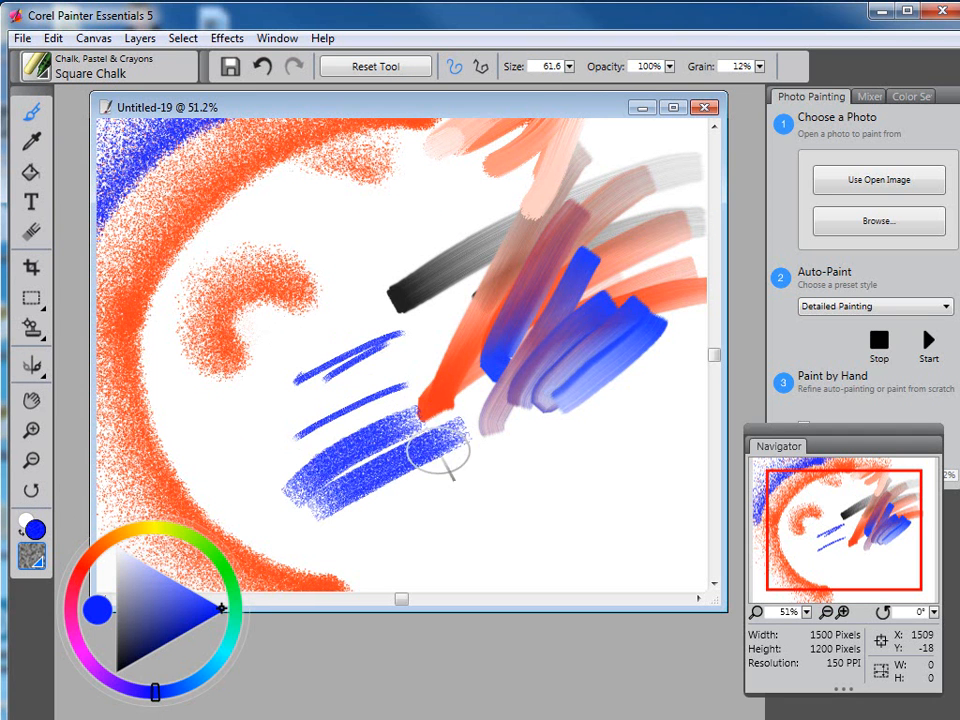
- Look through the paper textures and paint overlapping thick blue chalk strokes beside the two existing thick ones
click(33, 561)
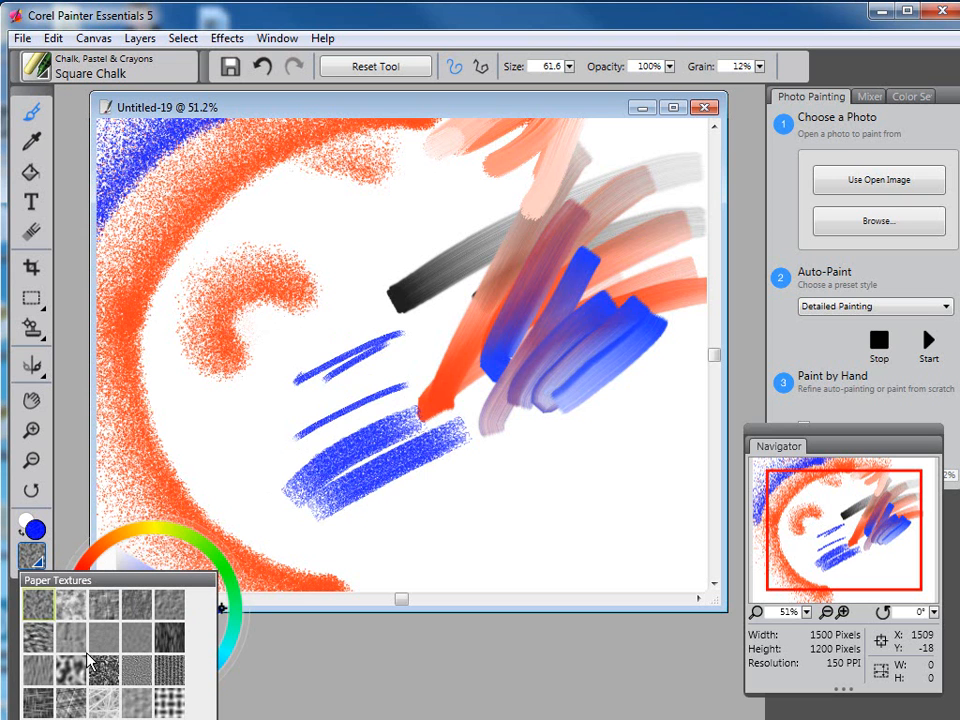
click(393, 495)
mouse_move(393, 495)
mouse_down()
mouse_move(519, 448)
mouse_move(435, 499)
mouse_move(584, 463)
mouse_move(561, 484)
mouse_move(495, 450)
mouse_up()
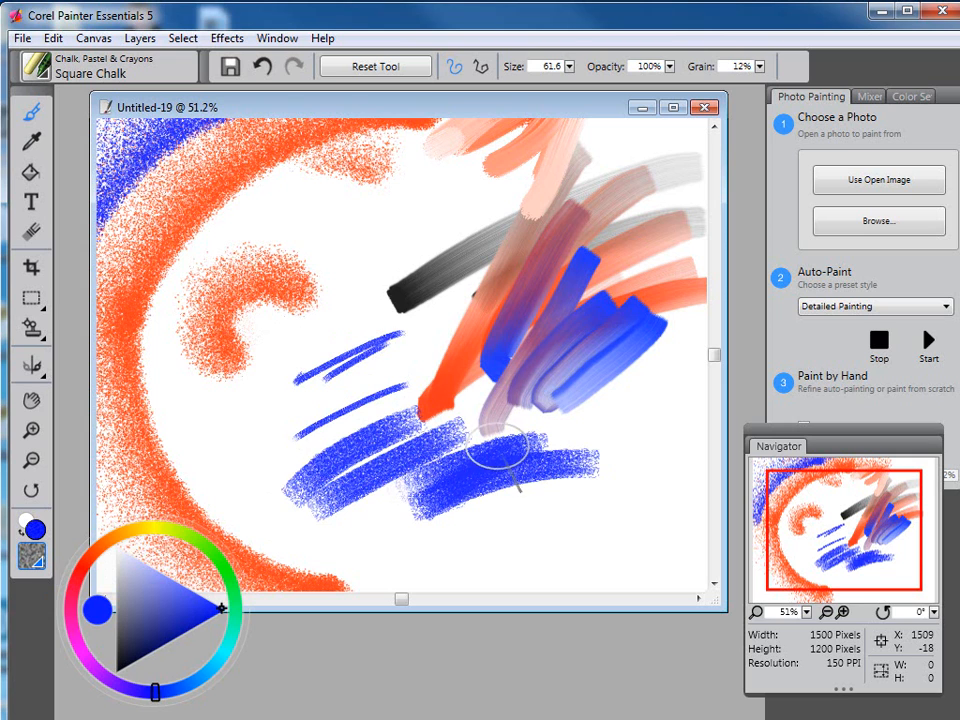
- Zoom out to 35% and swirl the painted strokes and the orange-red arc with the Hurricane brush from F-X
click(804, 613)
mouse_move(648, 628)
mouse_down()
mouse_move(636, 633)
mouse_move(640, 624)
mouse_up()
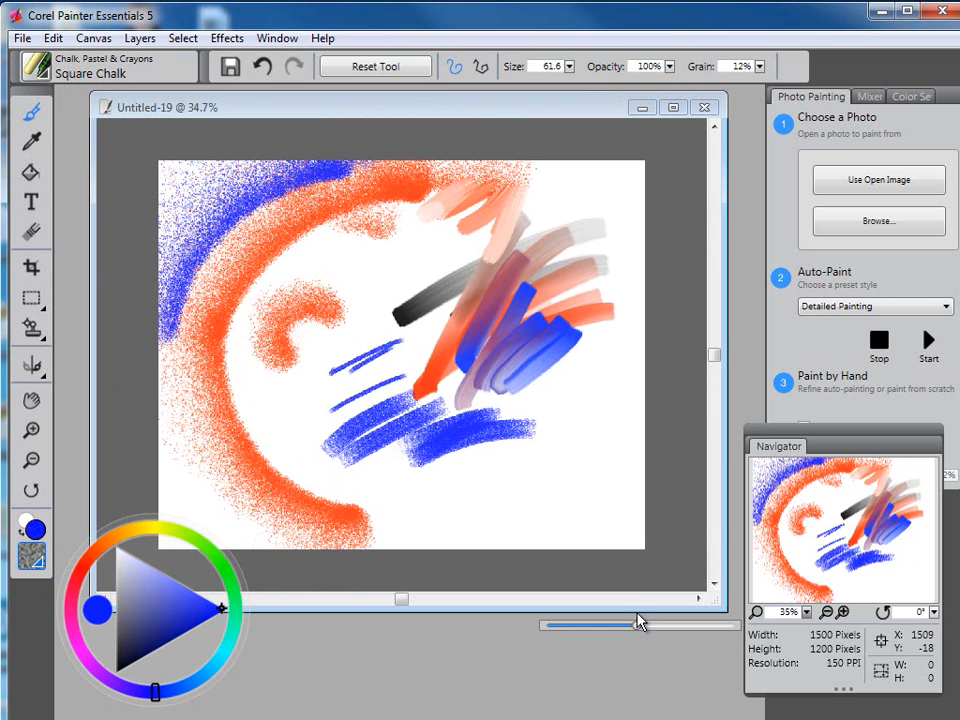
click(37, 66)
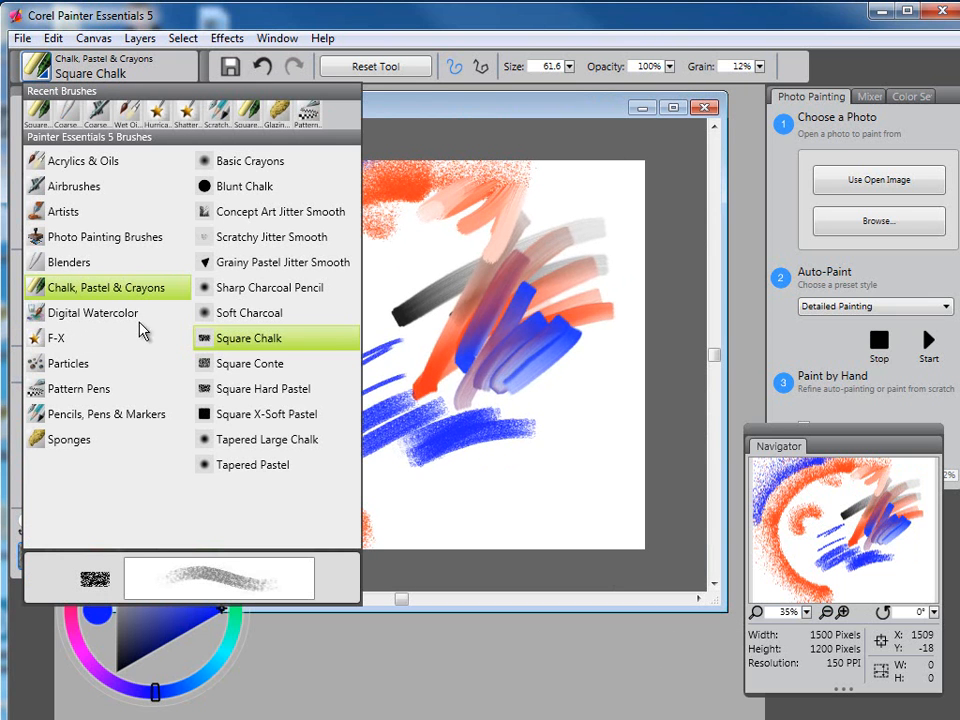
click(54, 339)
click(60, 342)
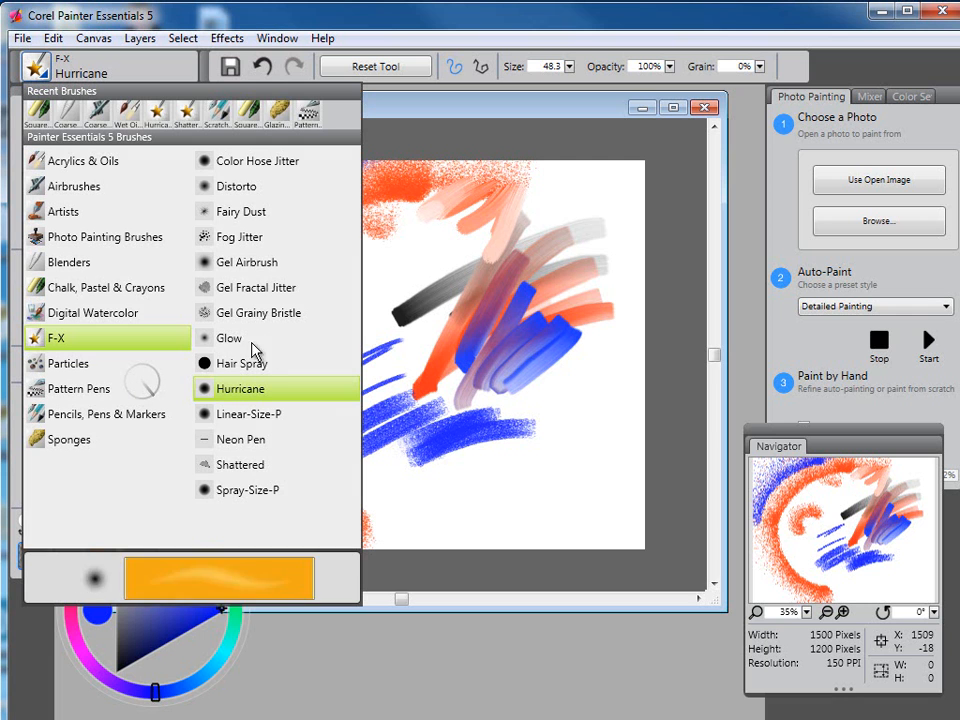
click(259, 395)
mouse_move(215, 250)
mouse_down()
mouse_move(285, 226)
mouse_move(287, 248)
mouse_move(401, 210)
mouse_move(395, 232)
mouse_move(475, 260)
mouse_move(429, 313)
mouse_move(440, 377)
mouse_move(535, 298)
mouse_move(452, 370)
mouse_move(522, 374)
mouse_move(440, 438)
mouse_move(472, 453)
mouse_move(296, 499)
mouse_move(290, 518)
mouse_move(280, 455)
mouse_move(223, 470)
mouse_move(205, 437)
mouse_move(275, 326)
mouse_up()
- Choose Flow Fur from Particles, pick blue and brush patches of blue fur around the canvas
click(40, 78)
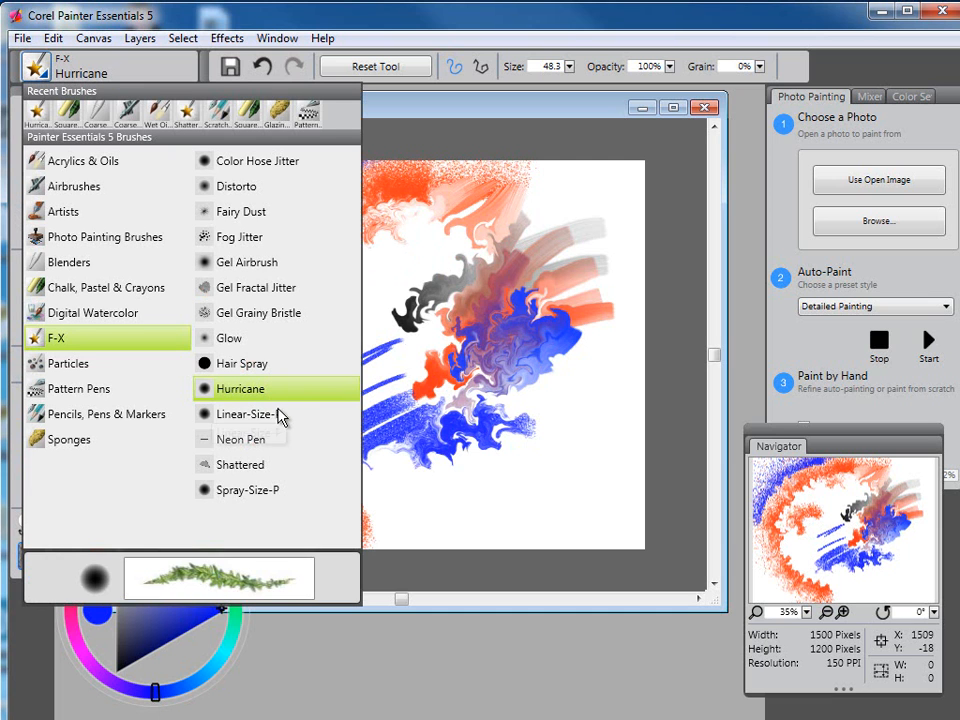
click(85, 366)
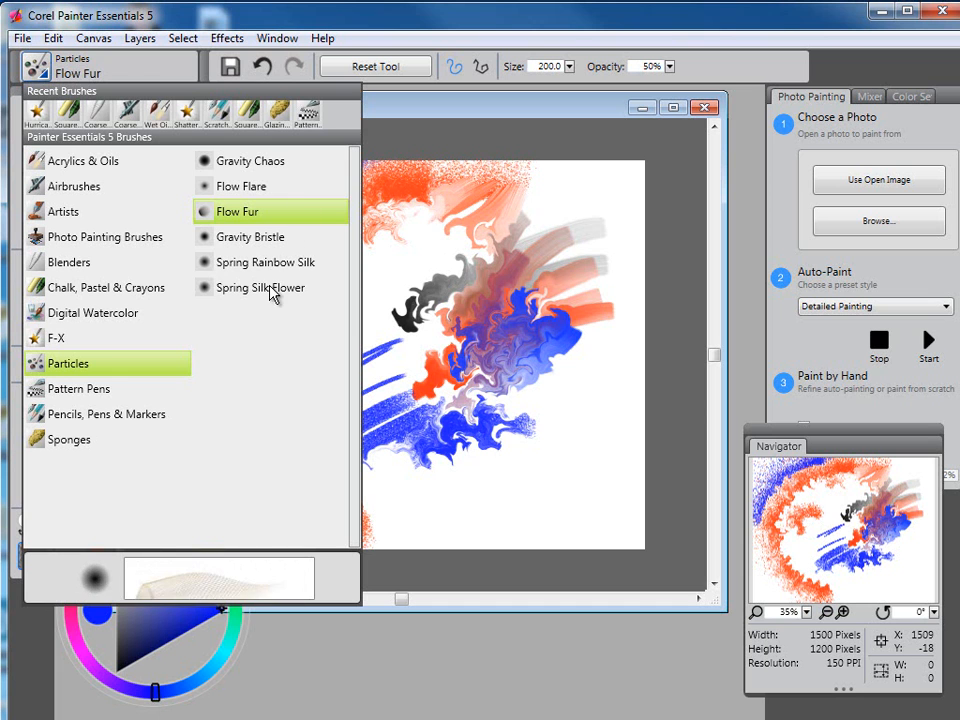
click(257, 212)
click(92, 552)
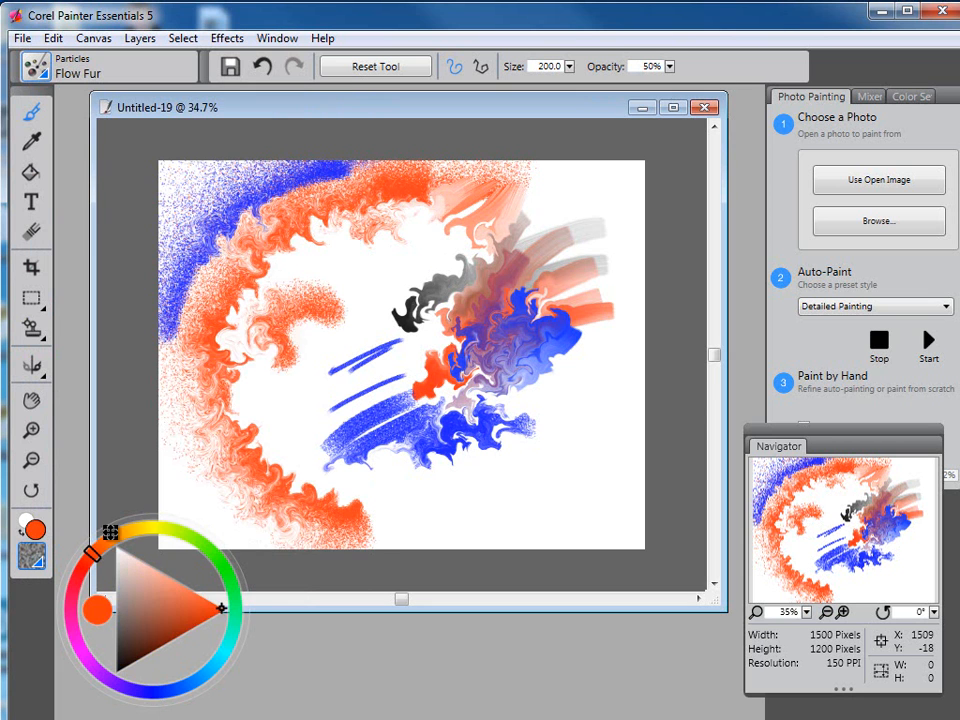
click(160, 692)
mouse_move(429, 482)
mouse_down()
mouse_move(535, 410)
mouse_move(596, 321)
mouse_move(400, 110)
mouse_move(300, 180)
mouse_move(228, 275)
mouse_move(145, 355)
mouse_move(185, 475)
mouse_move(235, 512)
mouse_up()
- Choose the Scratchboard Tool from Pencils, Pens & Markers, set the colour to black and draw thin curved strokes across the painting
click(45, 76)
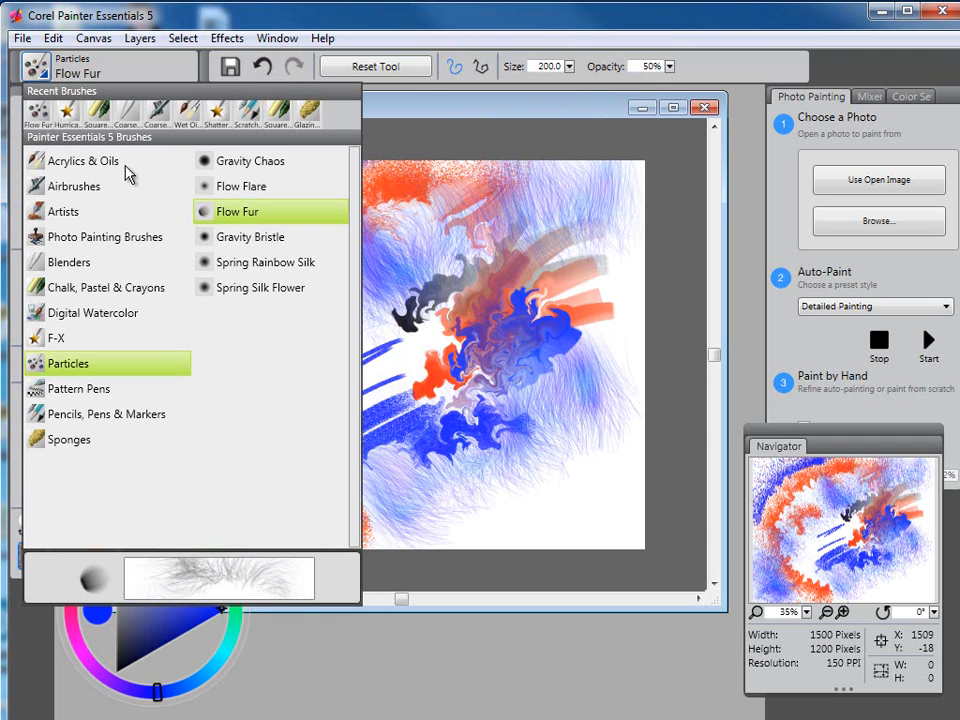
click(95, 419)
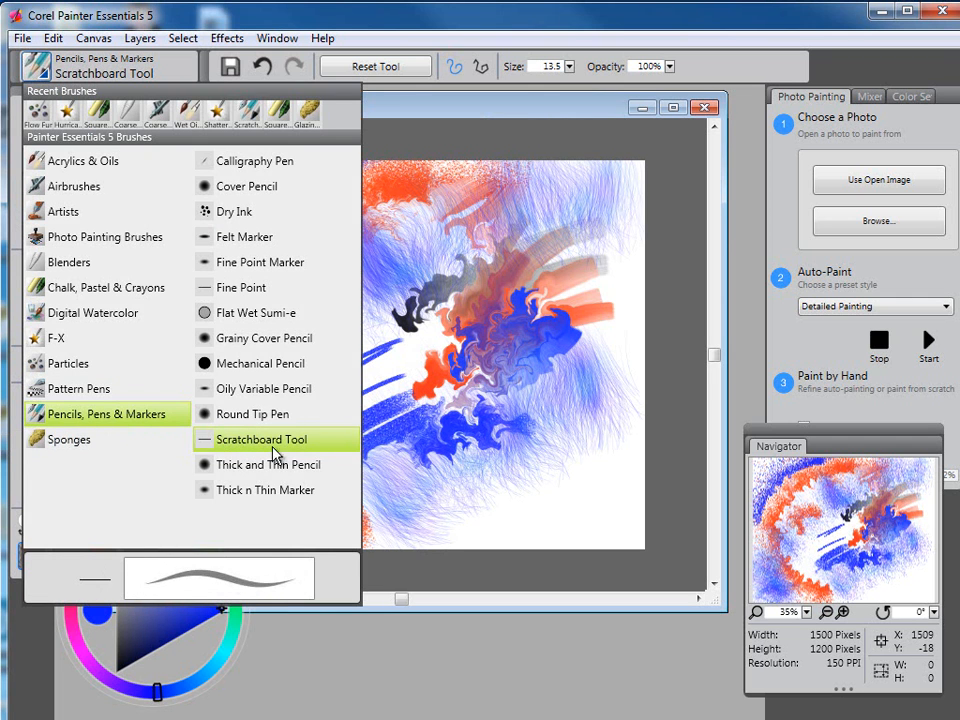
click(298, 444)
drag(150, 662, 116, 674)
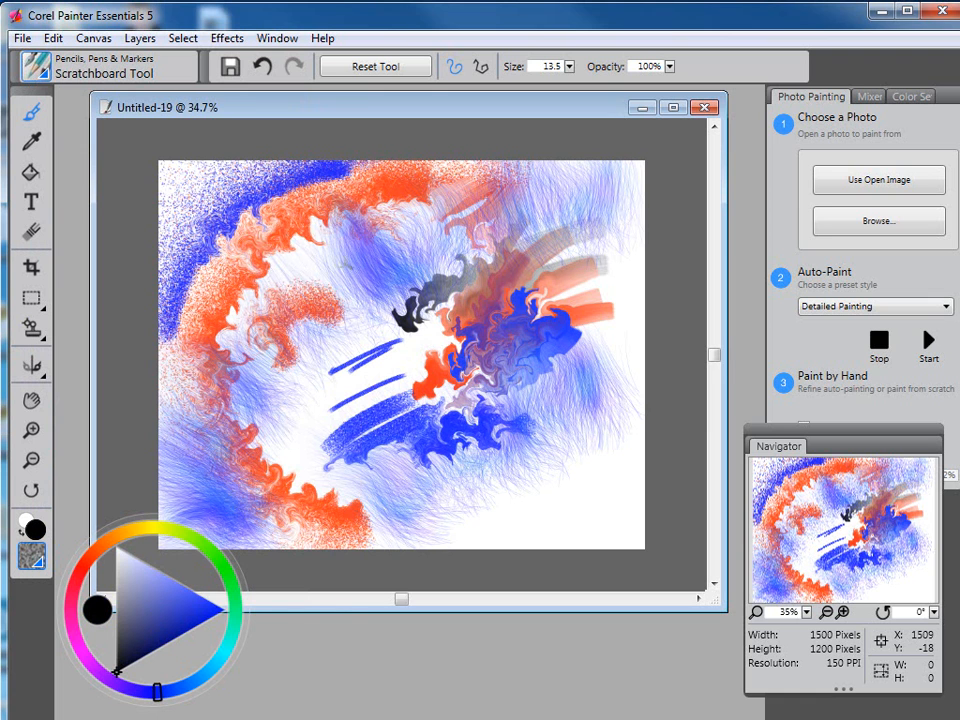
drag(355, 488, 578, 413)
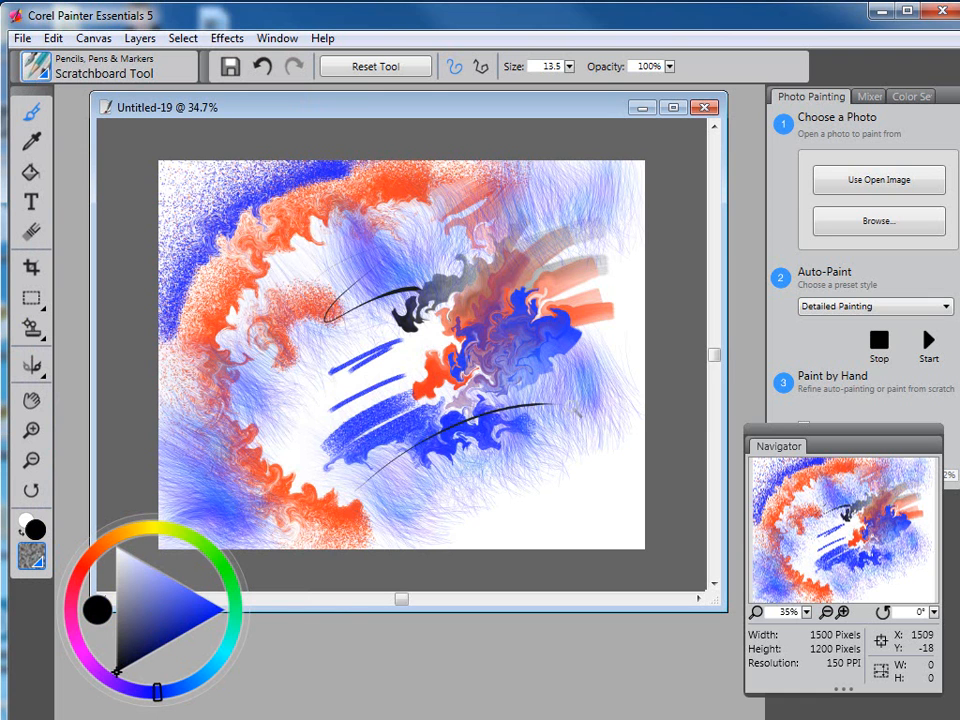
- Draw bold black looping squiggles in the lower half and sweeping arcs around both sides of the painting
mouse_move(455, 524)
mouse_down()
mouse_move(485, 512)
mouse_move(580, 528)
mouse_up()
mouse_move(260, 440)
mouse_down()
mouse_move(351, 395)
mouse_move(406, 446)
mouse_up()
drag(572, 234, 470, 463)
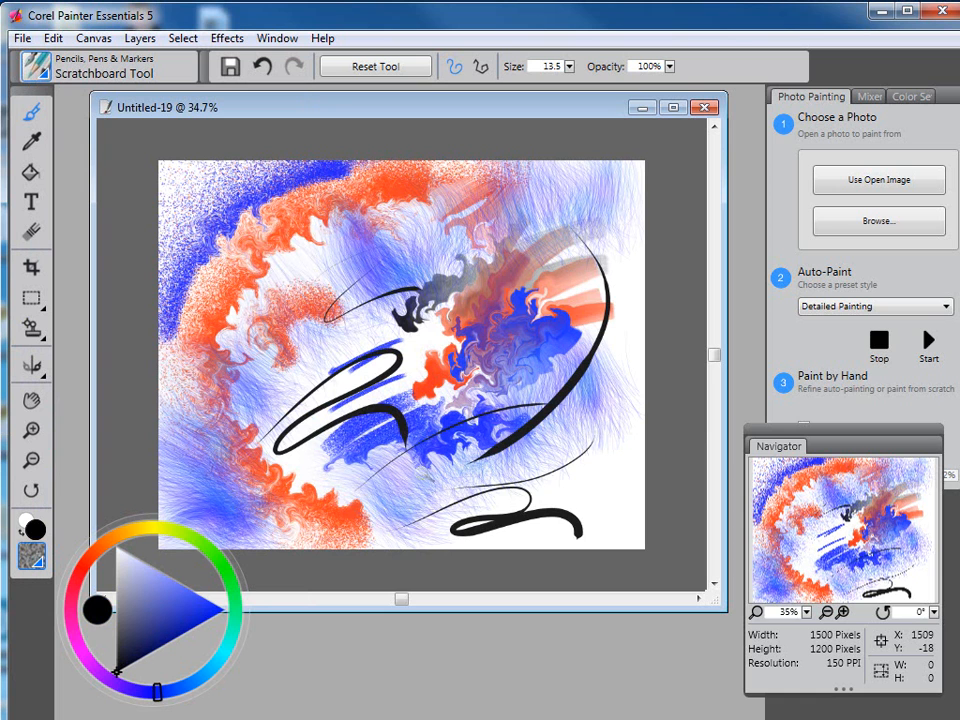
drag(605, 359, 433, 508)
drag(253, 320, 444, 242)
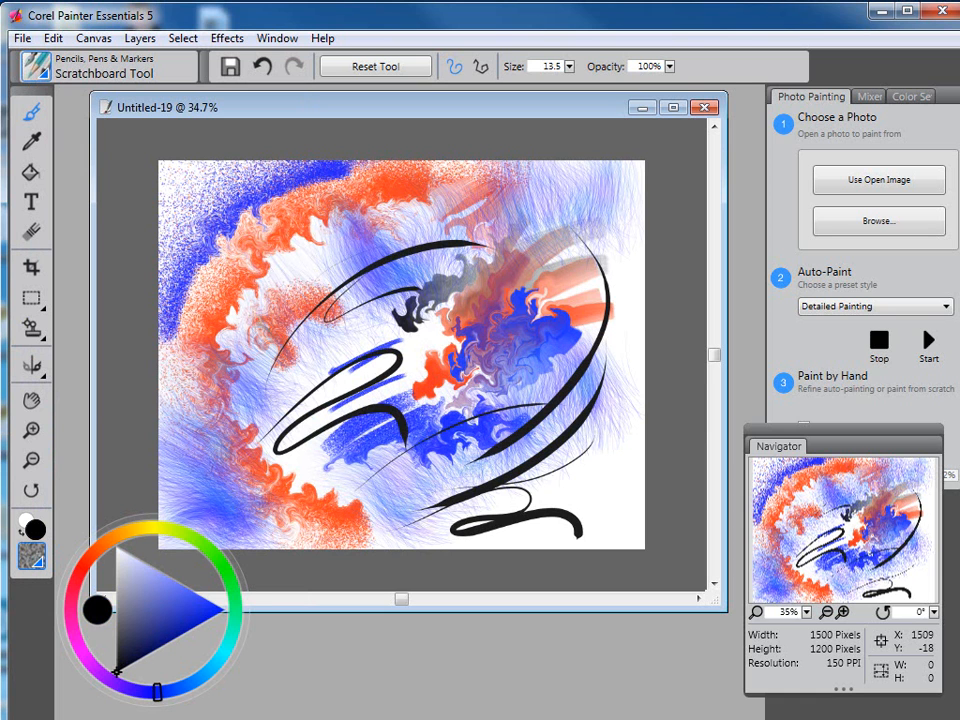
- Calibrate the Brush Tracking preferences with sample strokes, accept them and draw another long black arc down the canvas
click(53, 40)
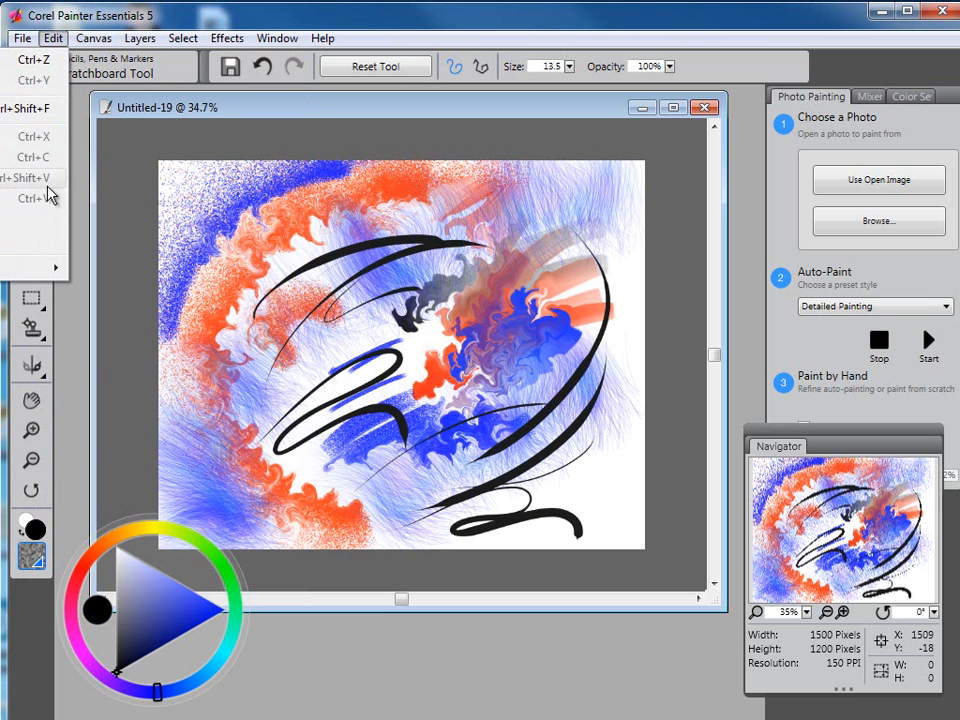
mouse_move(40, 268)
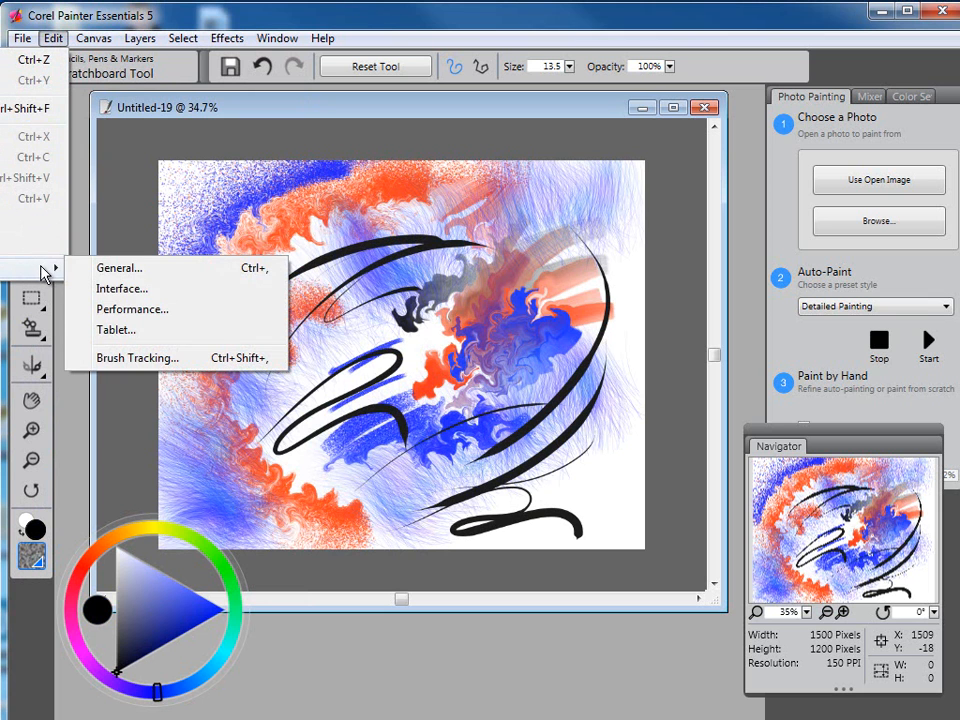
click(167, 360)
mouse_move(240, 371)
mouse_down()
mouse_move(377, 334)
mouse_move(330, 426)
mouse_move(407, 418)
mouse_up()
mouse_move(175, 342)
mouse_down()
mouse_move(424, 262)
mouse_move(441, 384)
mouse_up()
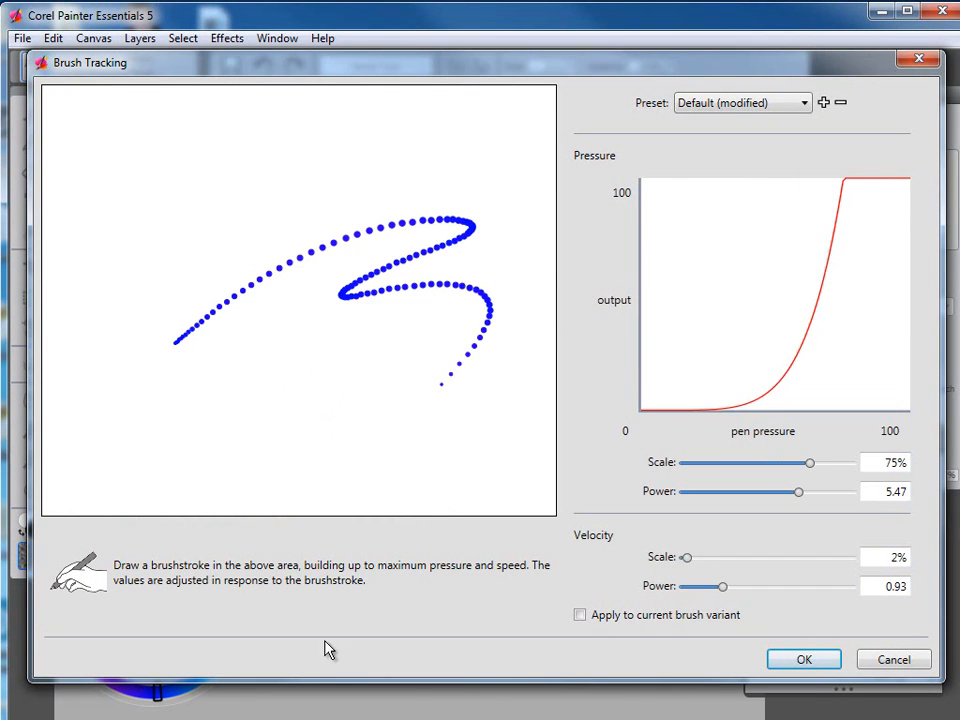
click(805, 660)
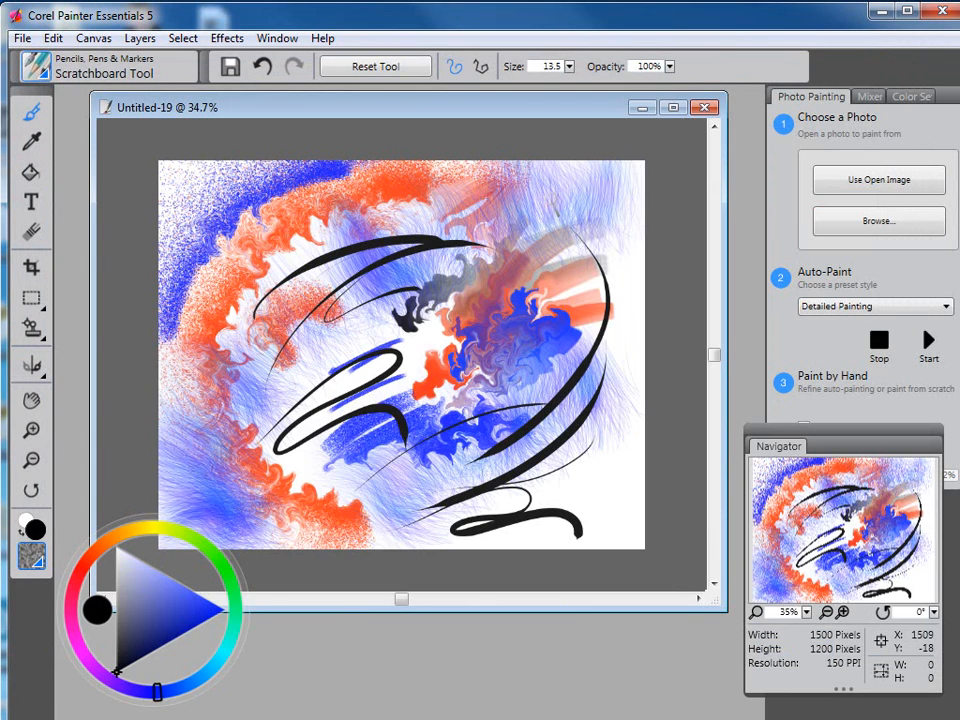
mouse_move(585, 231)
mouse_down()
mouse_move(406, 396)
mouse_move(603, 358)
mouse_move(452, 468)
mouse_up()
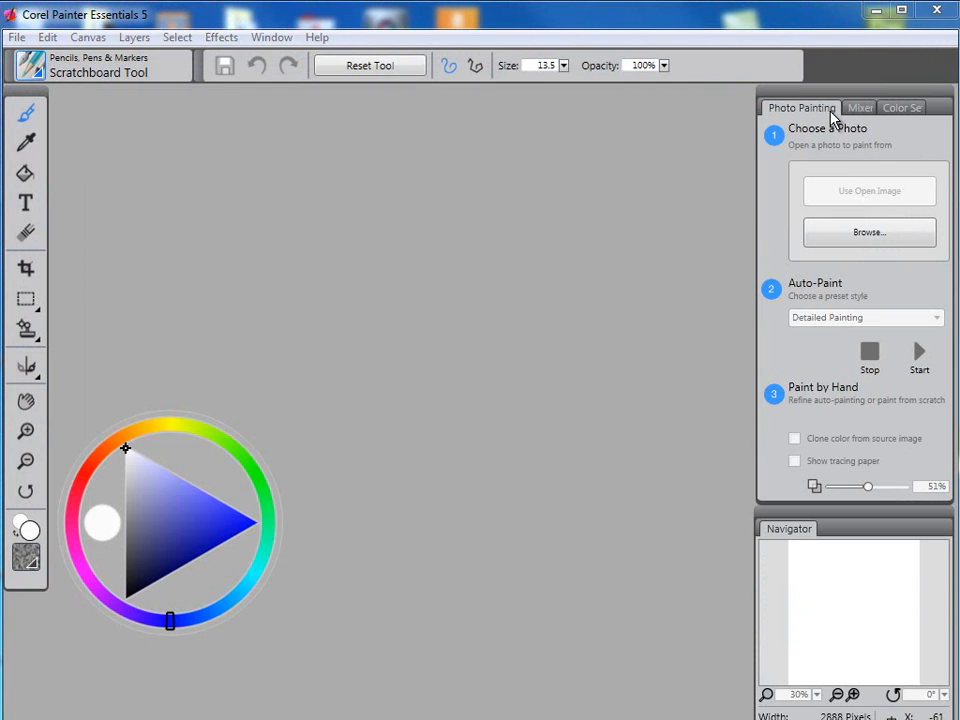
- Load eagle-01-original as the source photo and show the tracing paper with its slider at 56%
click(867, 238)
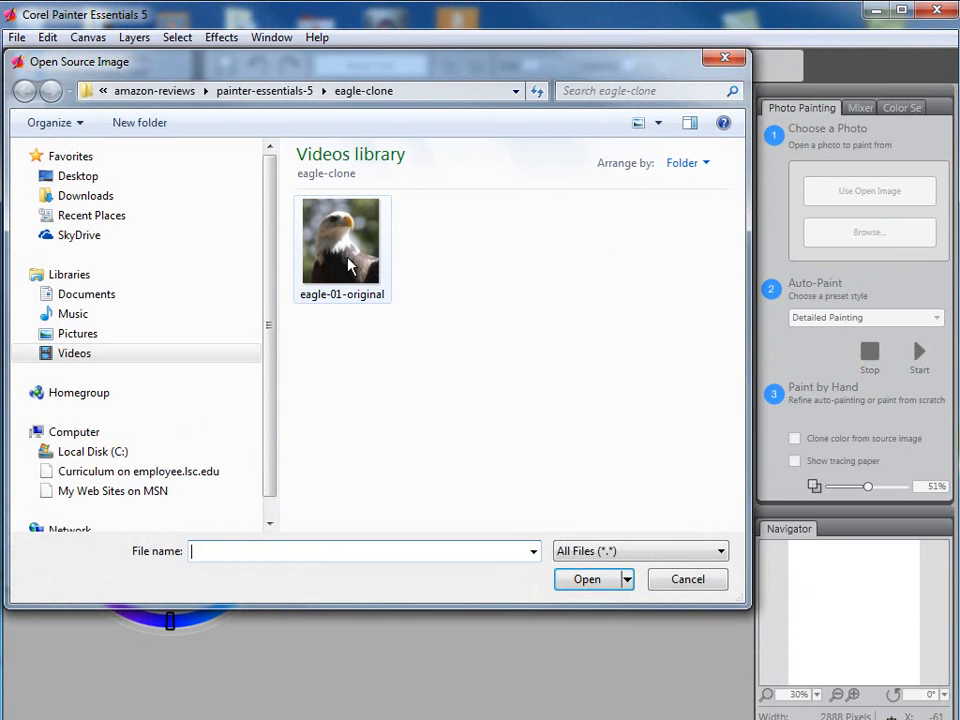
click(349, 264)
click(585, 580)
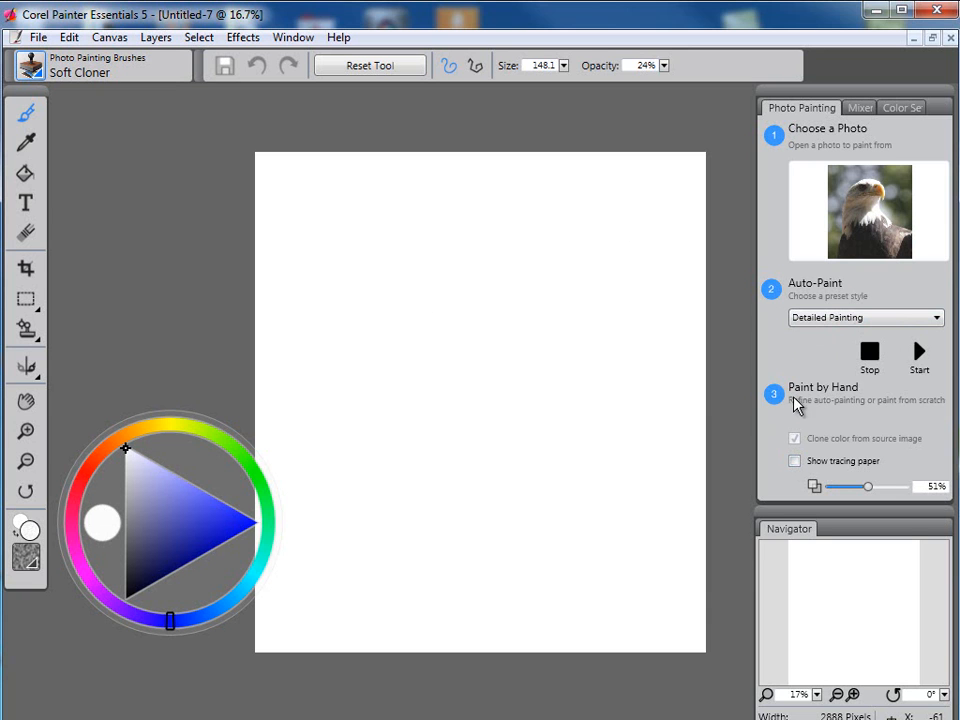
click(795, 462)
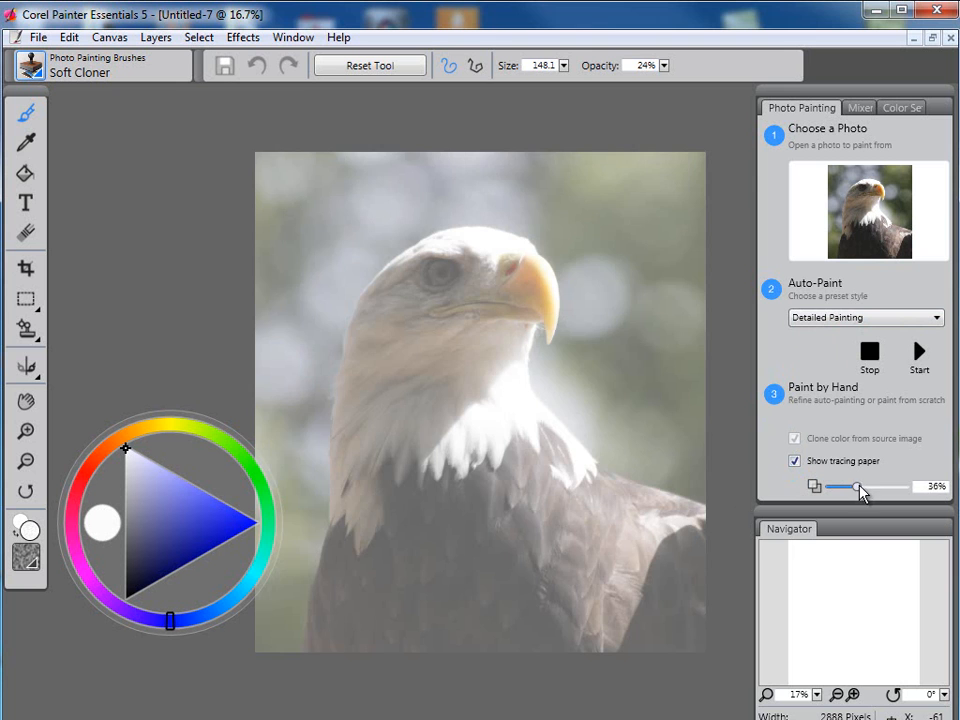
drag(861, 491, 872, 495)
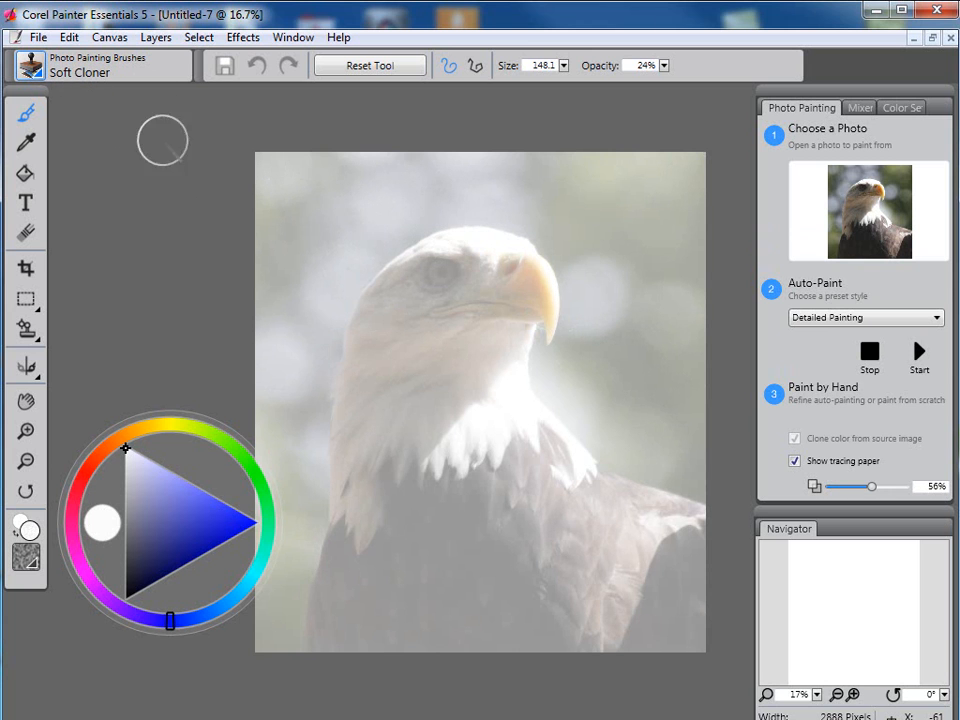
- Choose the Bristle Oils Cloner from Photo Painting Brushes and set its size to 118.3
click(35, 73)
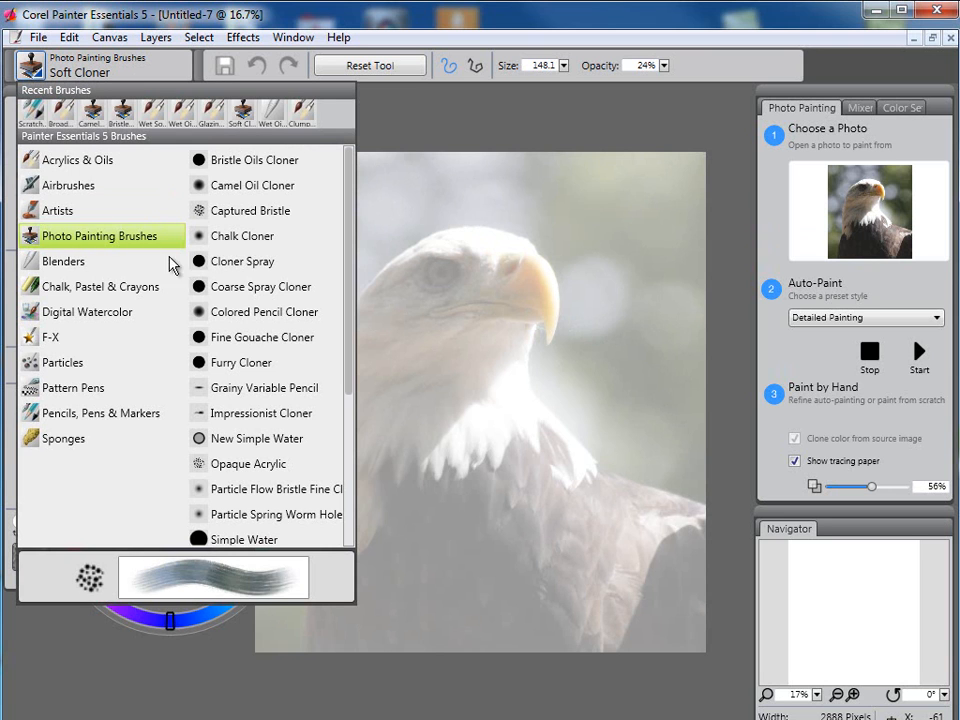
click(286, 170)
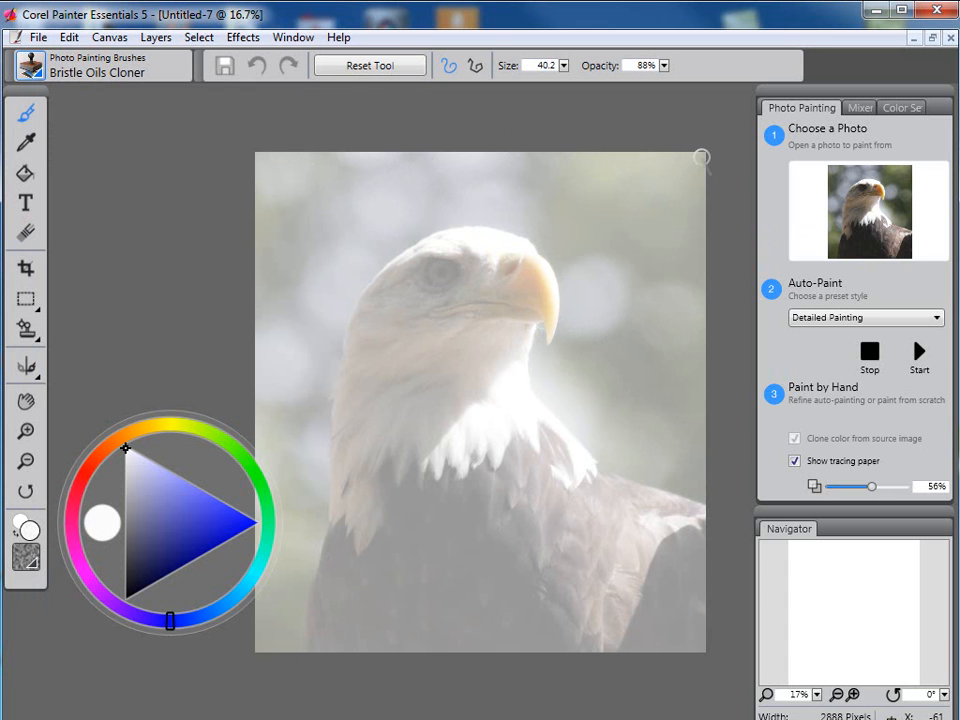
click(564, 68)
drag(410, 79, 438, 79)
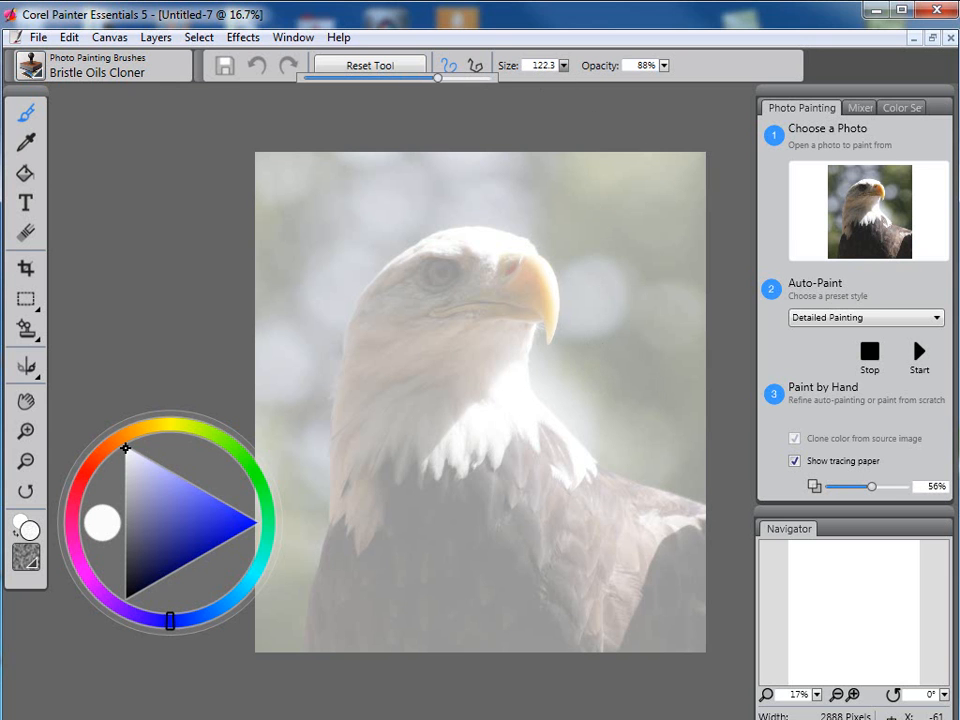
click(476, 92)
click(564, 68)
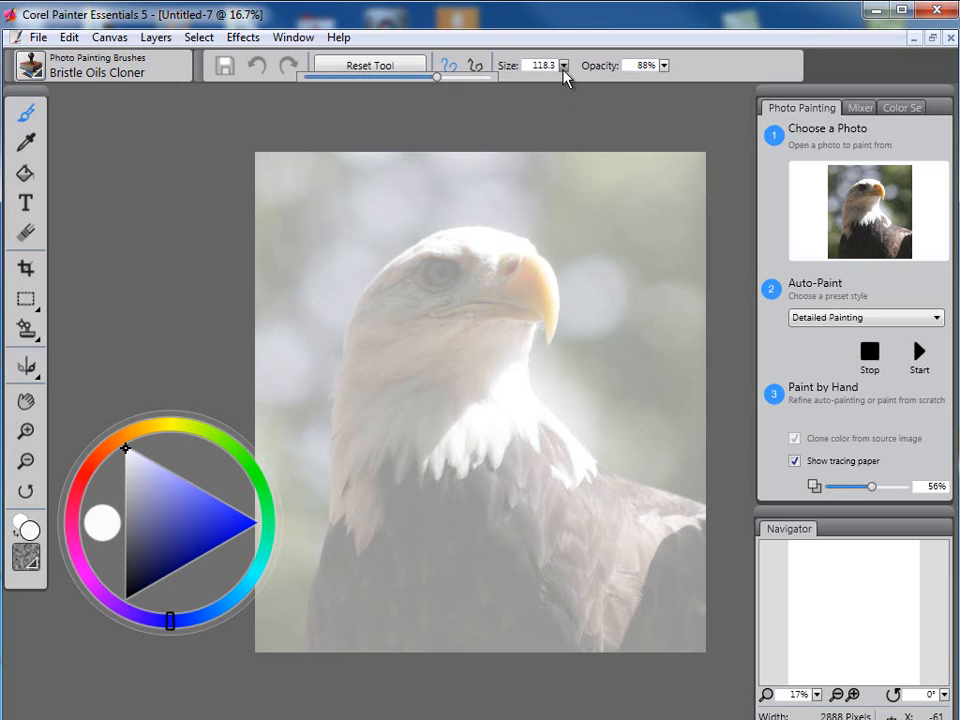
click(585, 112)
- Paint a cloned stroke in the upper-right background, hide the tracing paper and cover the whole canvas with cloned strokes of the eagle
mouse_move(556, 212)
mouse_down()
mouse_move(669, 158)
mouse_move(563, 215)
mouse_move(693, 162)
mouse_move(537, 248)
mouse_move(662, 186)
mouse_up()
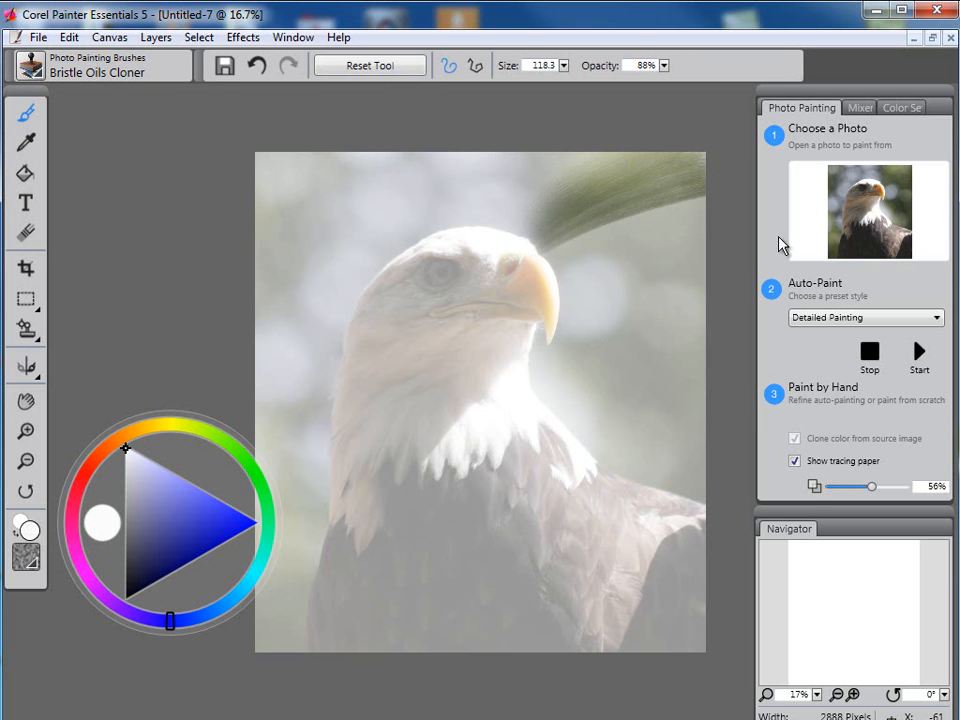
click(794, 462)
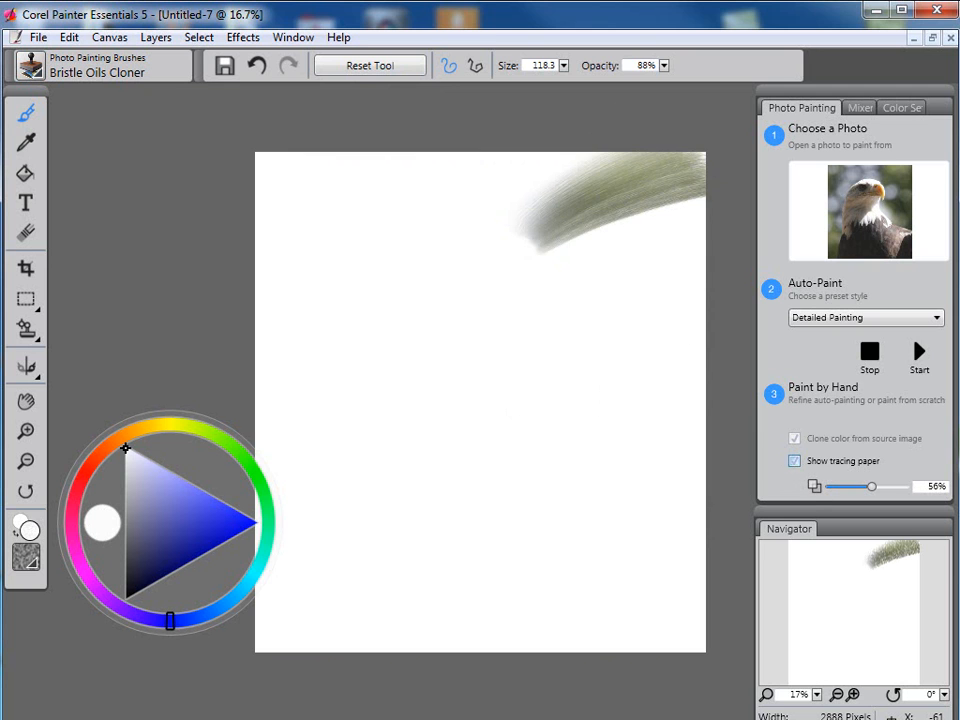
mouse_move(688, 189)
mouse_down()
mouse_move(521, 240)
mouse_move(565, 185)
mouse_move(529, 198)
mouse_move(668, 134)
mouse_move(671, 195)
mouse_move(697, 224)
mouse_move(658, 245)
mouse_move(677, 222)
mouse_move(470, 231)
mouse_move(481, 162)
mouse_move(464, 132)
mouse_move(441, 131)
mouse_move(411, 154)
mouse_move(444, 226)
mouse_move(355, 164)
mouse_move(389, 142)
mouse_move(453, 213)
mouse_move(397, 153)
mouse_move(352, 184)
mouse_move(423, 229)
mouse_move(243, 174)
mouse_move(424, 214)
mouse_move(215, 234)
mouse_move(341, 222)
mouse_move(367, 232)
mouse_move(237, 284)
mouse_move(223, 299)
mouse_move(392, 238)
mouse_move(383, 240)
mouse_move(469, 231)
mouse_move(493, 287)
mouse_move(528, 293)
mouse_move(575, 283)
mouse_move(555, 292)
mouse_move(575, 310)
mouse_move(622, 289)
mouse_move(703, 291)
mouse_move(702, 323)
mouse_move(584, 323)
mouse_move(453, 288)
mouse_move(294, 323)
mouse_move(414, 239)
mouse_move(244, 343)
mouse_move(362, 290)
mouse_move(306, 330)
mouse_move(261, 392)
mouse_move(472, 281)
mouse_move(469, 334)
mouse_move(393, 319)
mouse_move(522, 315)
mouse_move(420, 350)
mouse_move(453, 373)
mouse_move(527, 387)
mouse_move(544, 316)
mouse_move(701, 347)
mouse_move(669, 390)
mouse_move(491, 376)
mouse_move(315, 497)
mouse_move(257, 504)
mouse_move(279, 416)
mouse_move(366, 405)
mouse_move(291, 514)
mouse_move(229, 641)
mouse_move(328, 578)
mouse_move(371, 574)
mouse_move(371, 456)
mouse_move(397, 541)
mouse_move(426, 540)
mouse_move(418, 606)
mouse_move(435, 501)
mouse_move(537, 358)
mouse_move(647, 469)
mouse_move(626, 388)
mouse_move(696, 377)
mouse_move(620, 455)
mouse_move(696, 463)
mouse_move(681, 401)
mouse_move(558, 348)
mouse_move(567, 496)
mouse_move(692, 525)
mouse_move(480, 437)
mouse_move(441, 446)
mouse_move(467, 636)
mouse_move(495, 418)
mouse_move(465, 506)
mouse_move(519, 679)
mouse_move(474, 476)
mouse_move(520, 648)
mouse_move(504, 478)
mouse_move(546, 619)
mouse_move(604, 647)
mouse_move(530, 463)
mouse_move(636, 658)
mouse_move(609, 551)
mouse_move(698, 633)
mouse_move(628, 521)
mouse_move(643, 499)
mouse_move(686, 519)
mouse_move(678, 597)
mouse_move(688, 660)
mouse_move(690, 403)
mouse_move(706, 317)
mouse_move(690, 257)
mouse_move(703, 208)
mouse_move(528, 171)
mouse_move(474, 186)
mouse_move(394, 131)
mouse_move(388, 163)
mouse_move(288, 185)
mouse_move(274, 223)
mouse_move(309, 274)
mouse_move(237, 176)
mouse_move(249, 349)
mouse_move(345, 373)
mouse_move(301, 456)
mouse_up()
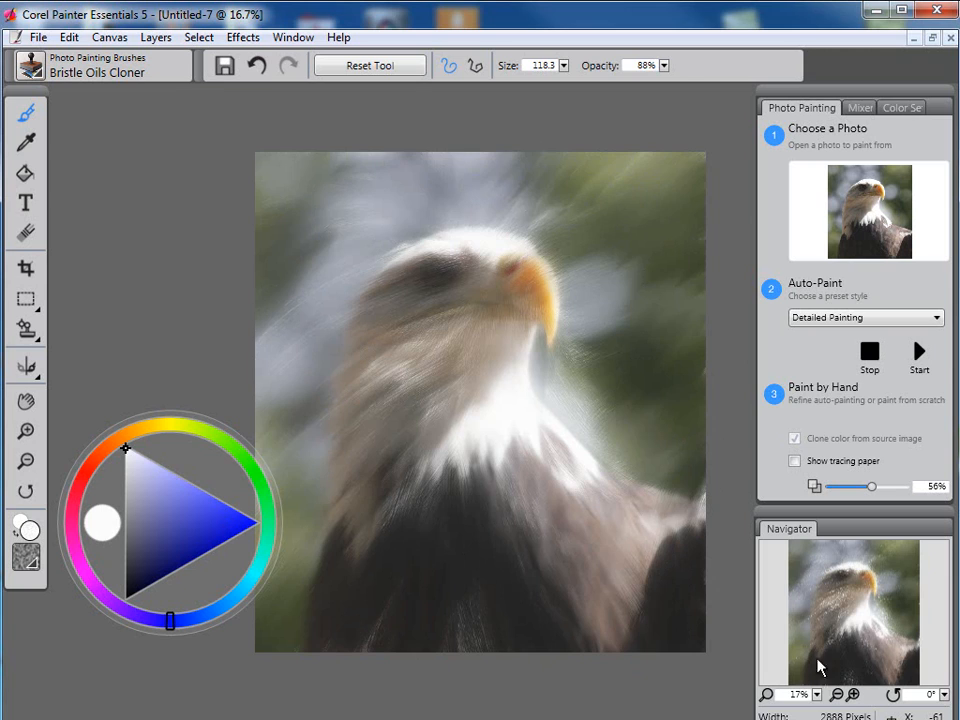
- Set the brush size to 30.4, refine the eagle's head, eye and beak at 28% zoom, and show the tracing paper again
click(813, 696)
drag(628, 712, 641, 709)
drag(838, 630, 846, 611)
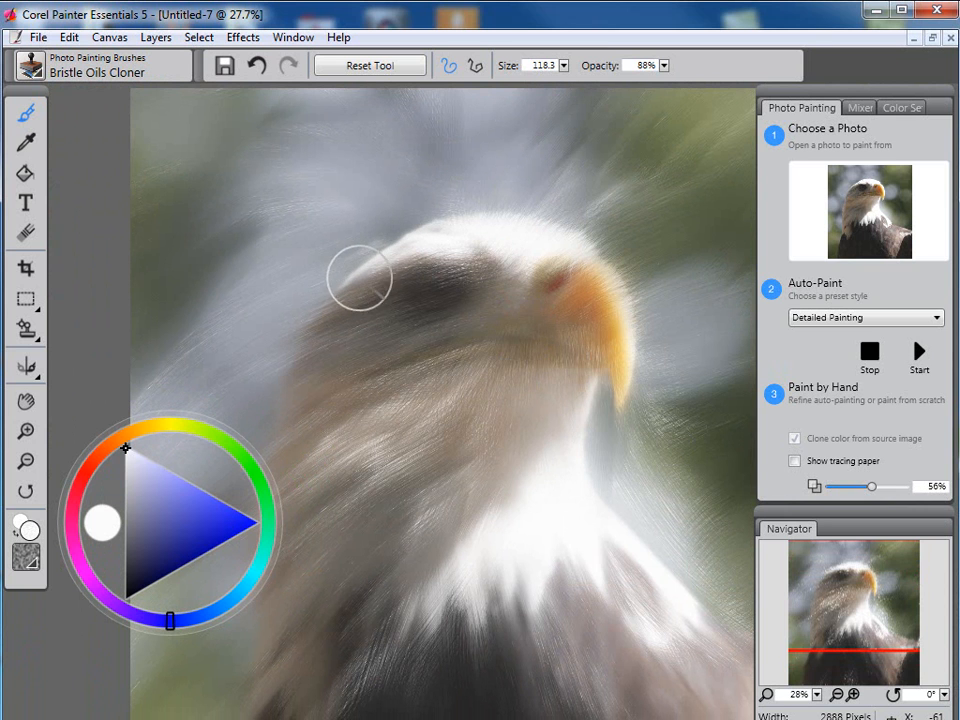
click(564, 65)
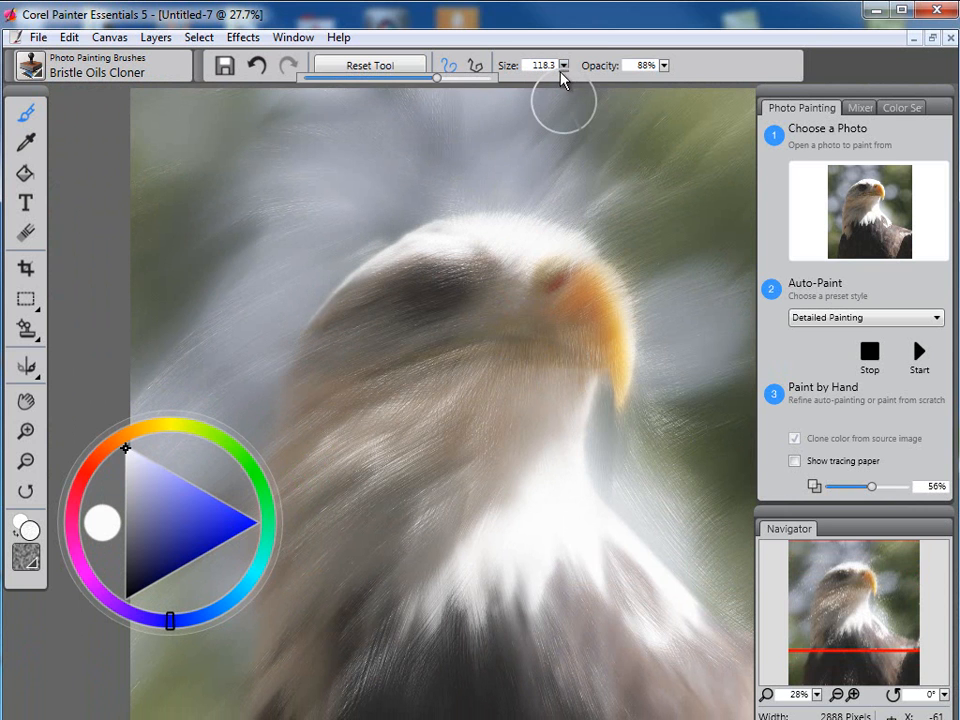
drag(440, 85, 403, 80)
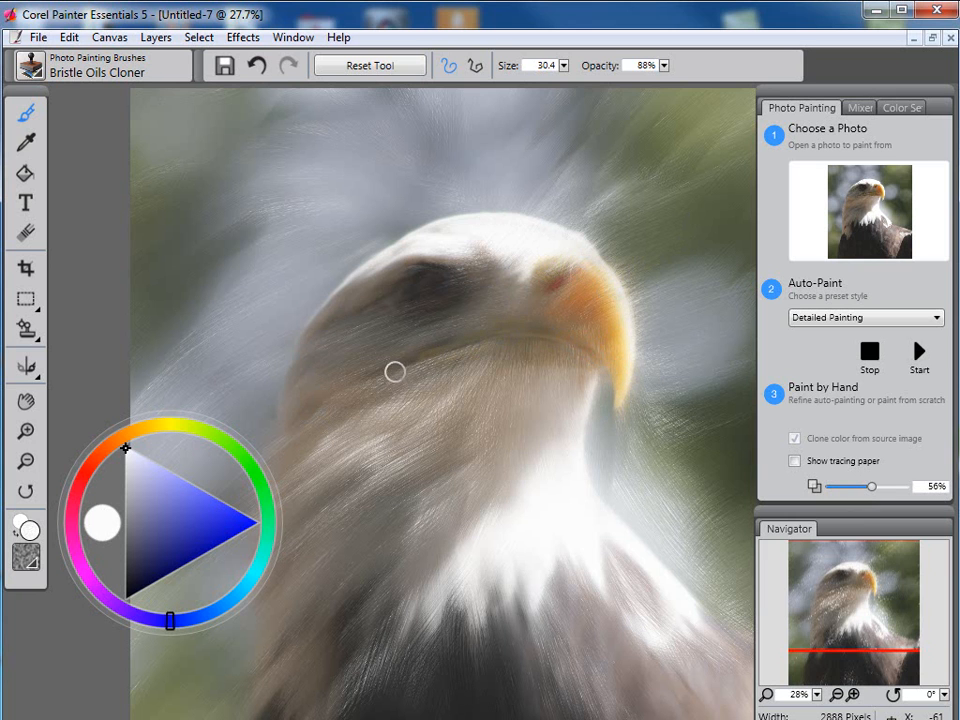
click(794, 463)
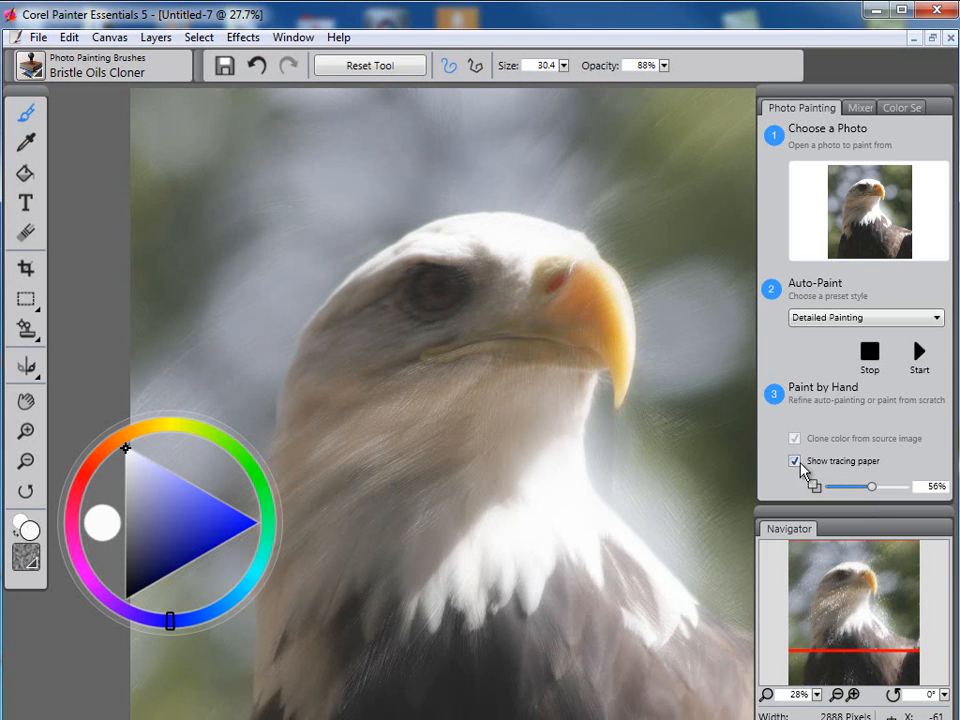
- Set the tracing paper opacity to 42%, hide the tracing paper and refine the eagle's eye and beak with cloned strokes
mouse_move(875, 485)
mouse_down()
mouse_move(903, 492)
mouse_move(861, 489)
mouse_up()
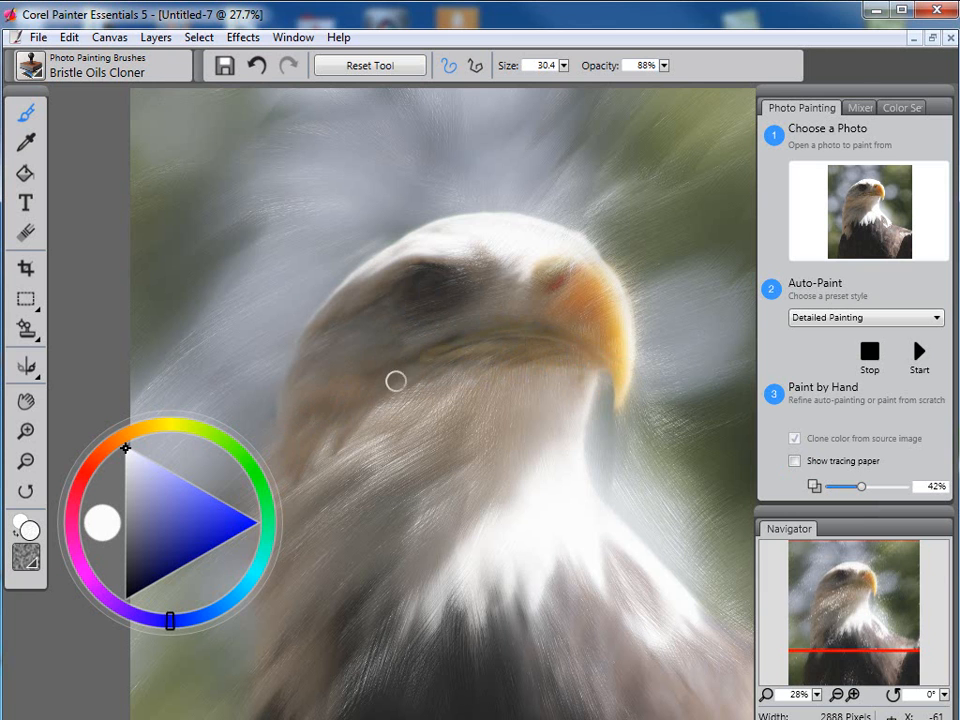
mouse_move(428, 292)
mouse_down()
mouse_move(461, 290)
mouse_move(409, 278)
mouse_move(384, 304)
mouse_move(439, 295)
mouse_move(463, 272)
mouse_up()
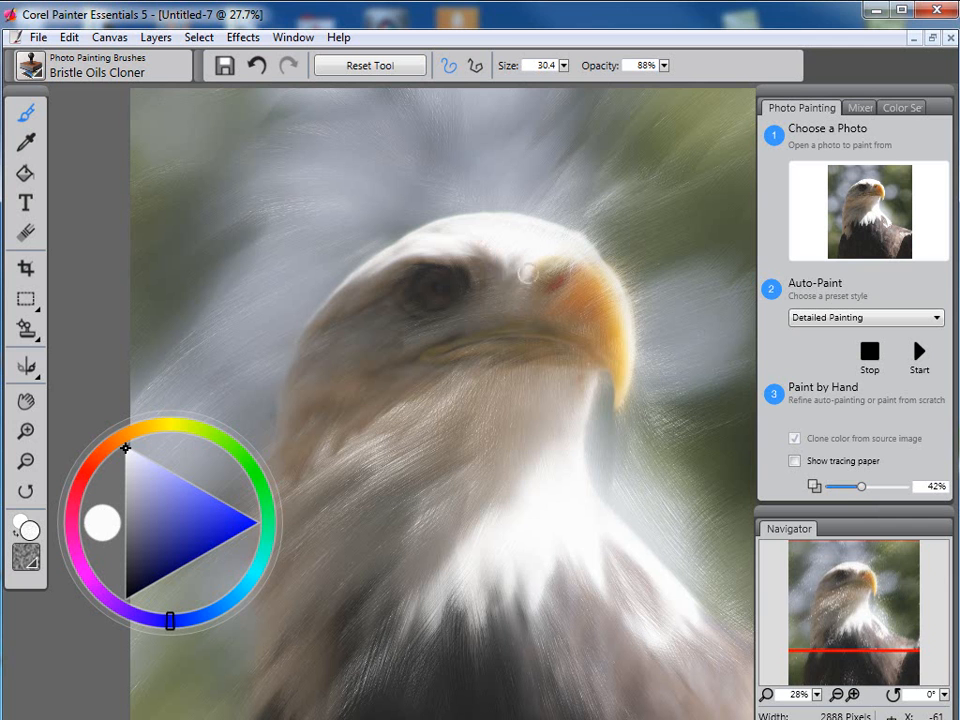
drag(598, 270, 599, 280)
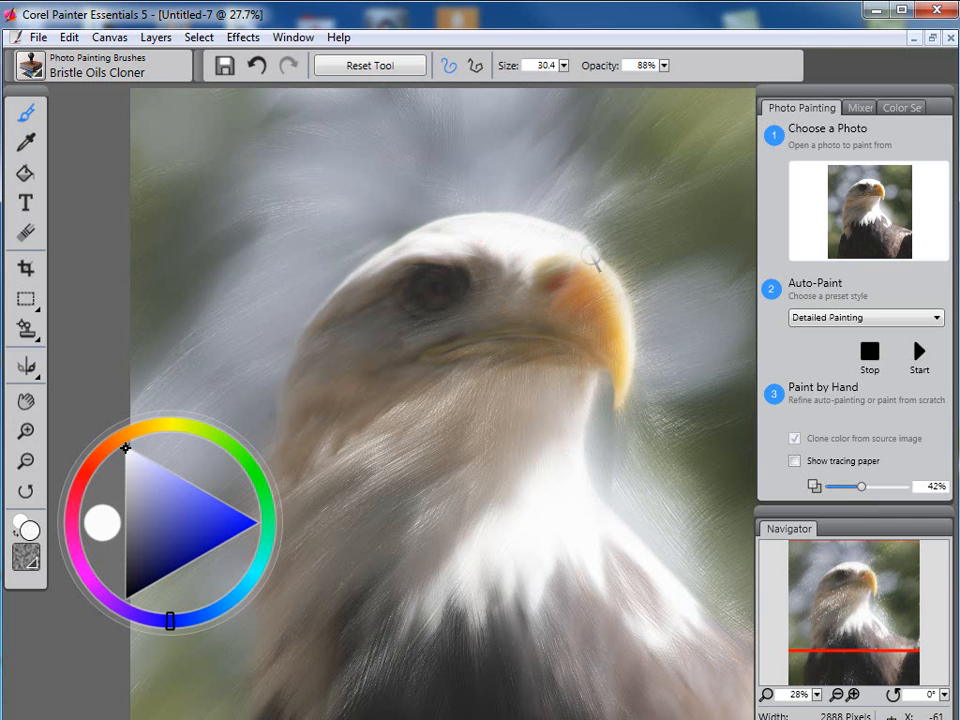
- Choose the Camel Oil Cloner from Photo Painting Brushes and define the eagle's eye and brow with cloned strokes
click(30, 64)
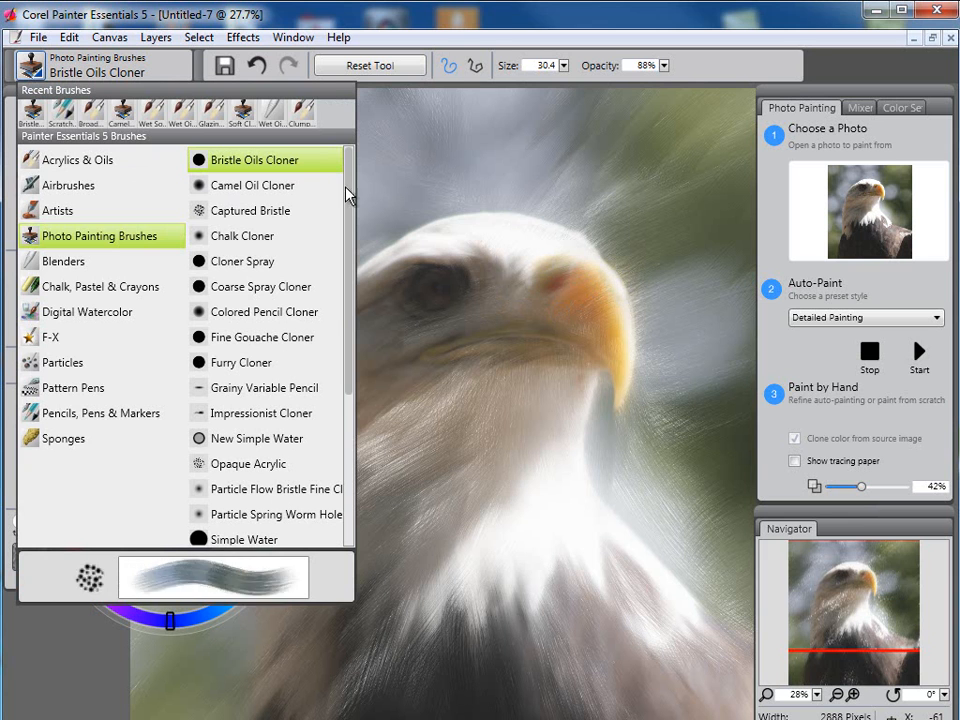
click(252, 188)
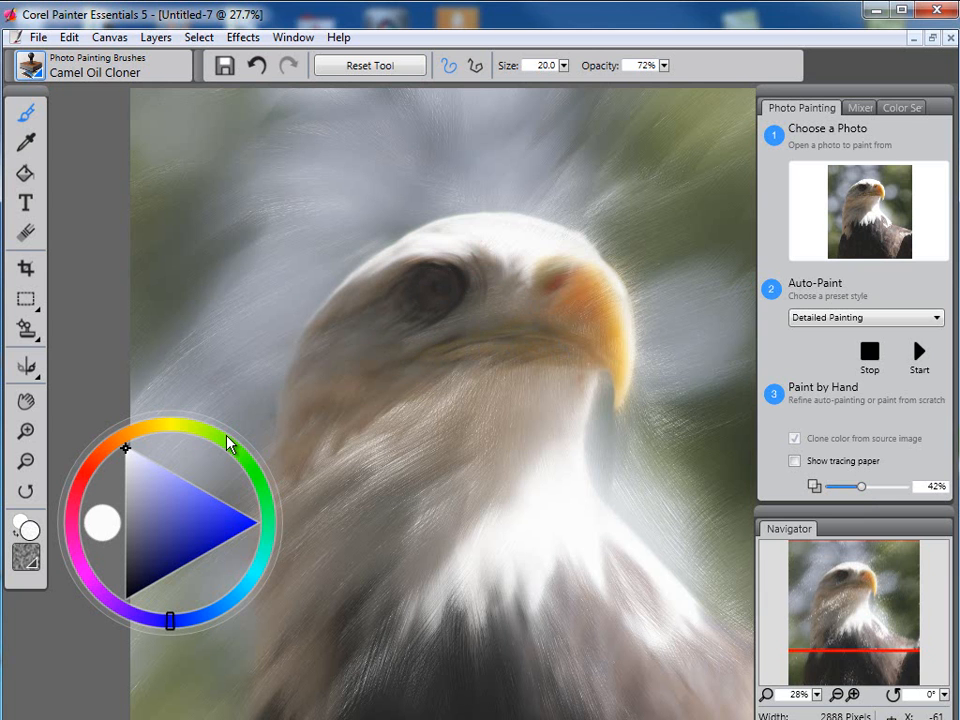
- Switch to the Opaque Detail Brush from the Acrylics & Oils category
click(33, 75)
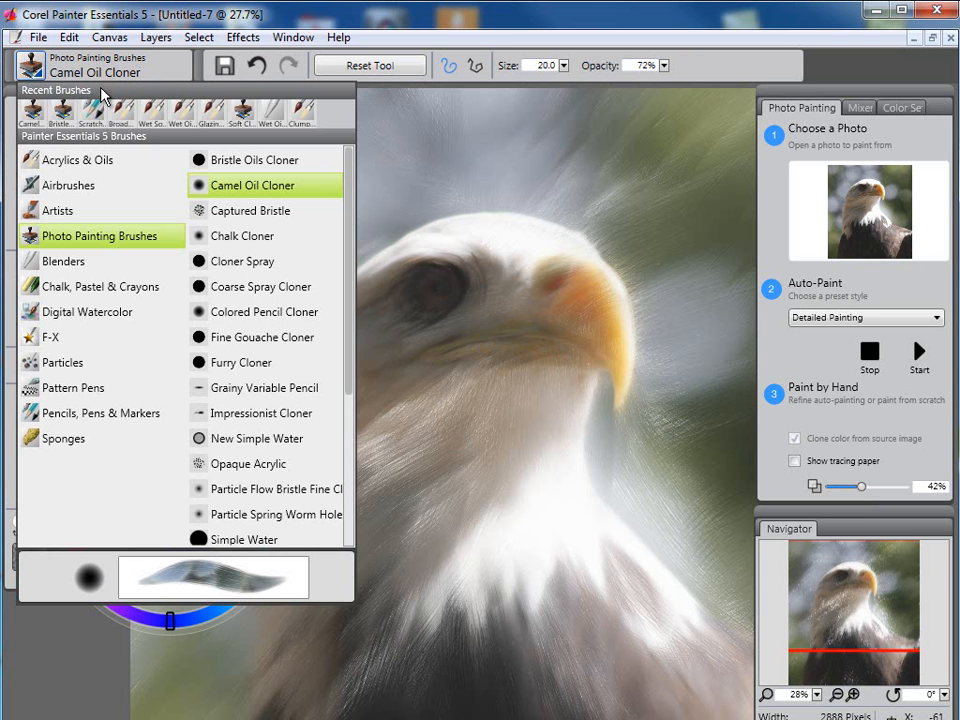
click(92, 170)
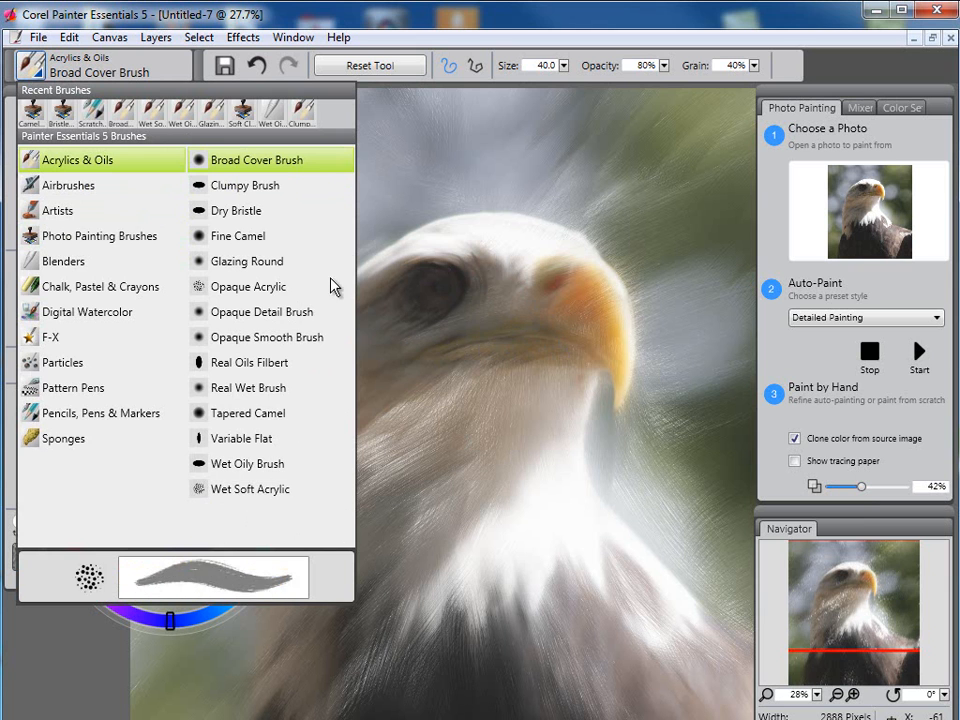
click(303, 314)
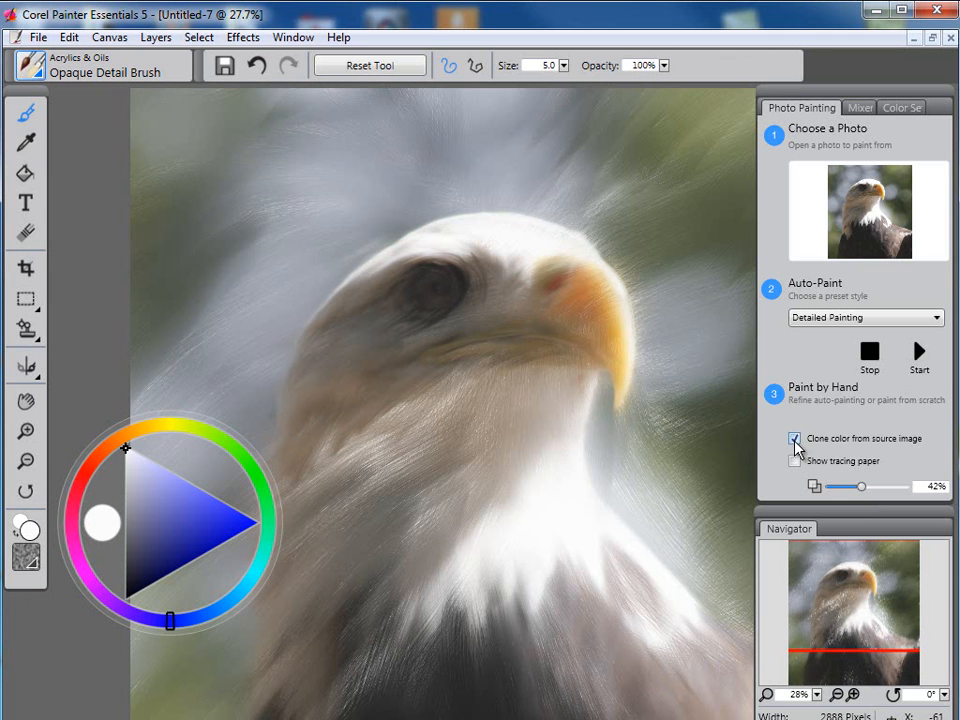
- Turn off cloning color from the source image, try a blue and an orange paint color, and sample golden yellow from the beak
click(177, 513)
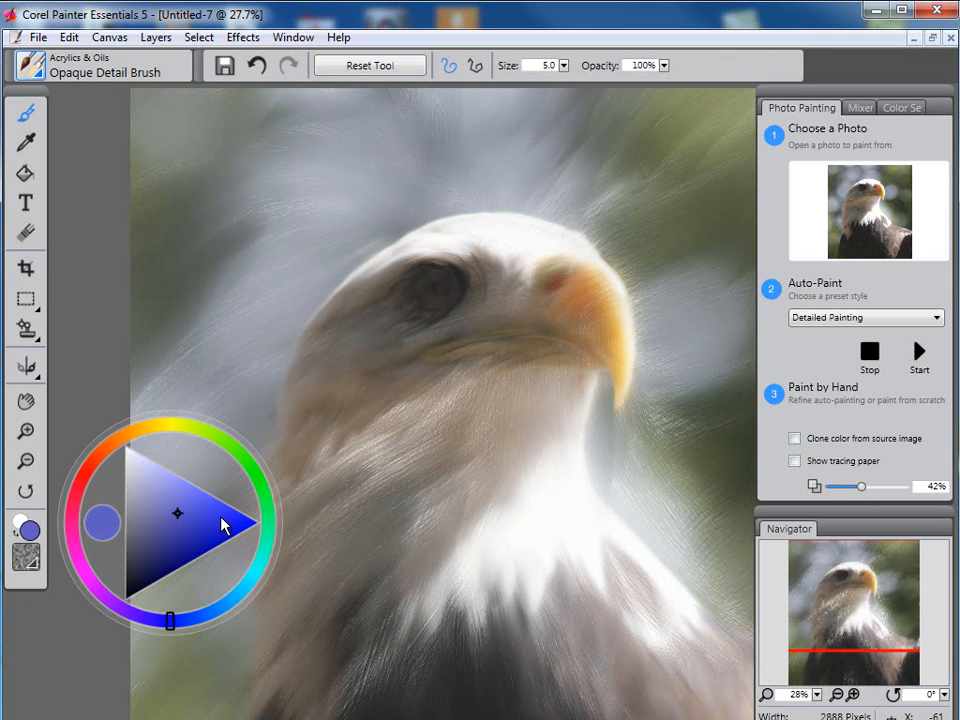
click(118, 438)
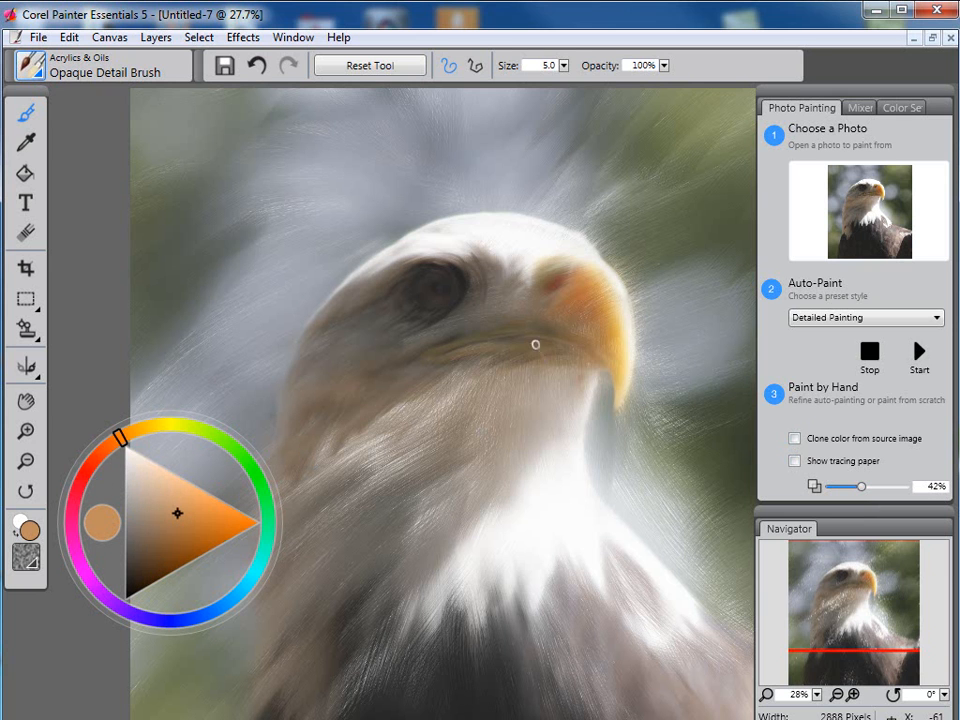
alt+click(620, 336)
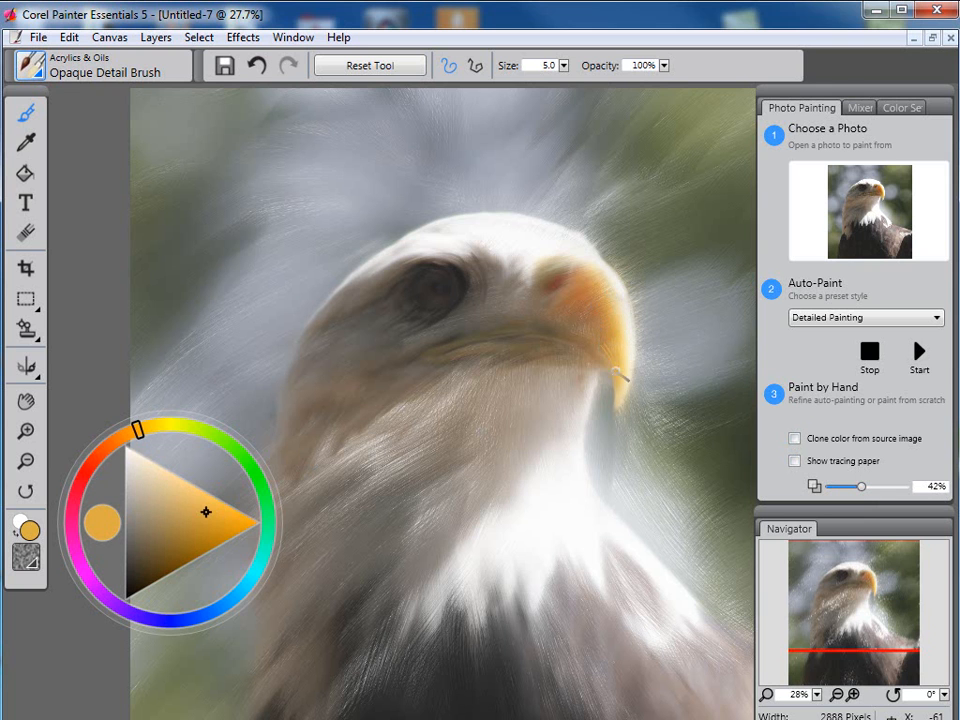
- Sample off-white from the eagle's head and paint fine feather strokes along the back edge of the head
alt+click(386, 251)
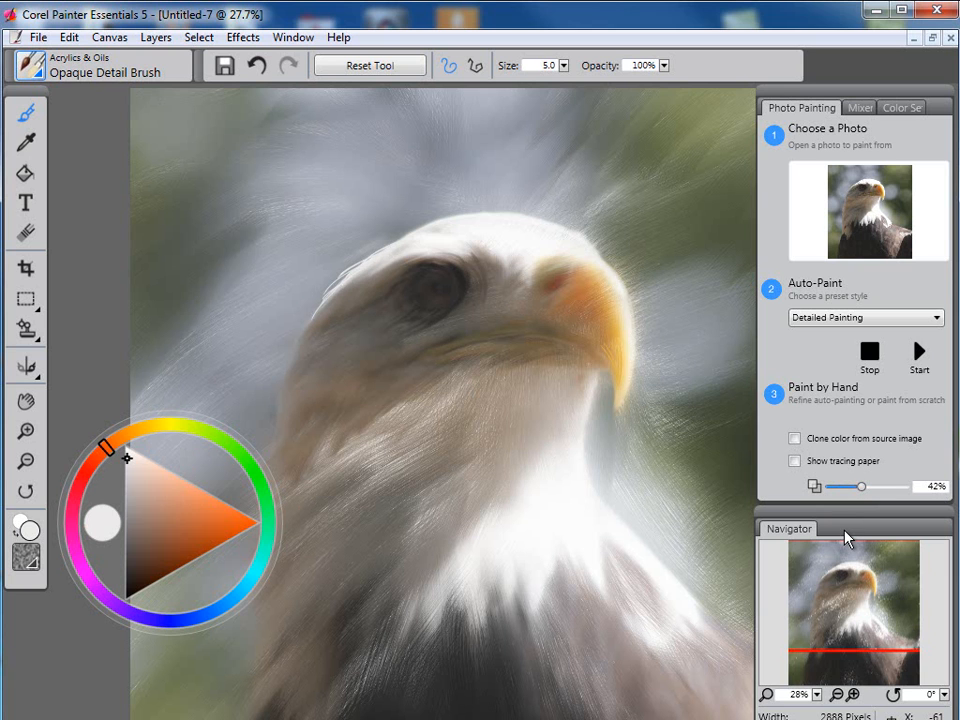
click(816, 695)
drag(644, 711, 624, 709)
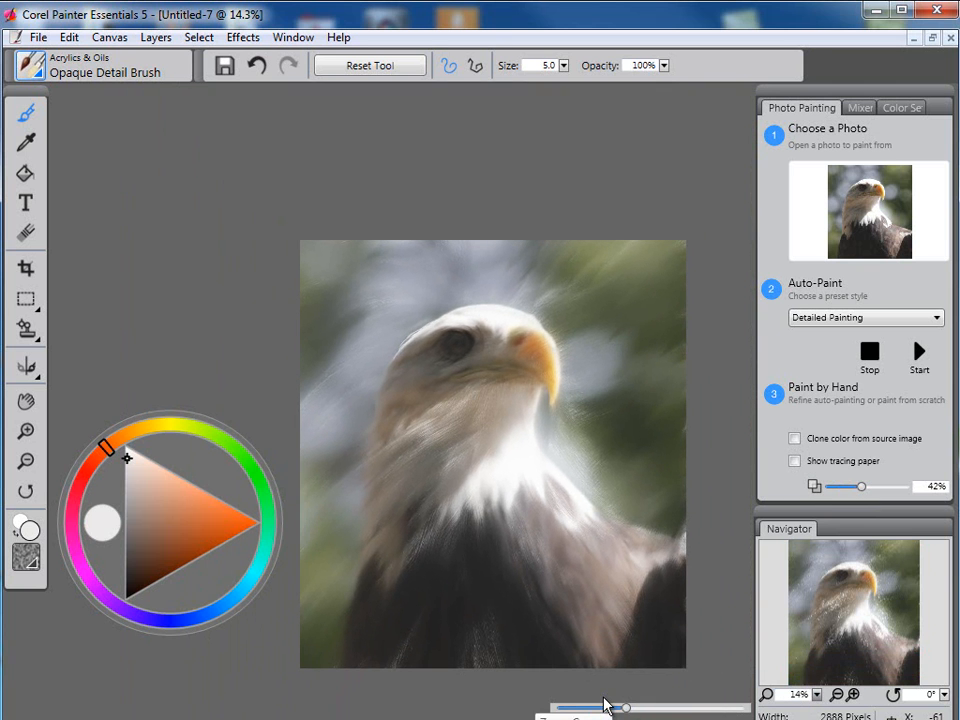